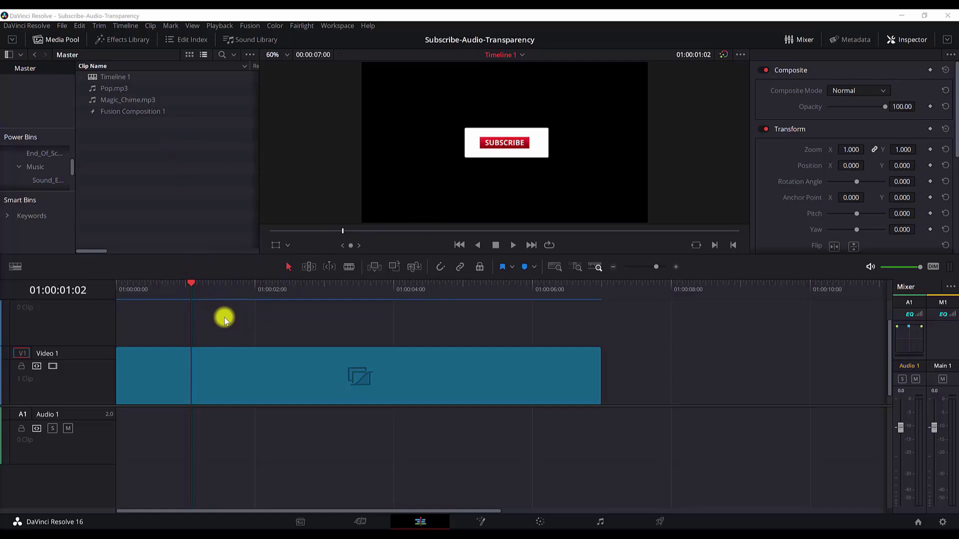
- Play the Subscribe animation from the start of the timeline
left_click_drag(154, 290, 100, 290)
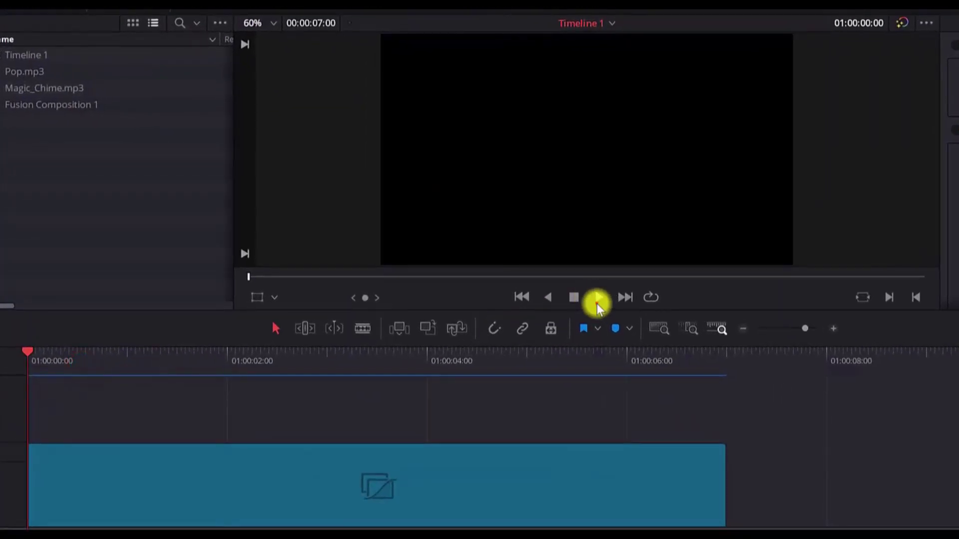
left_click(597, 298)
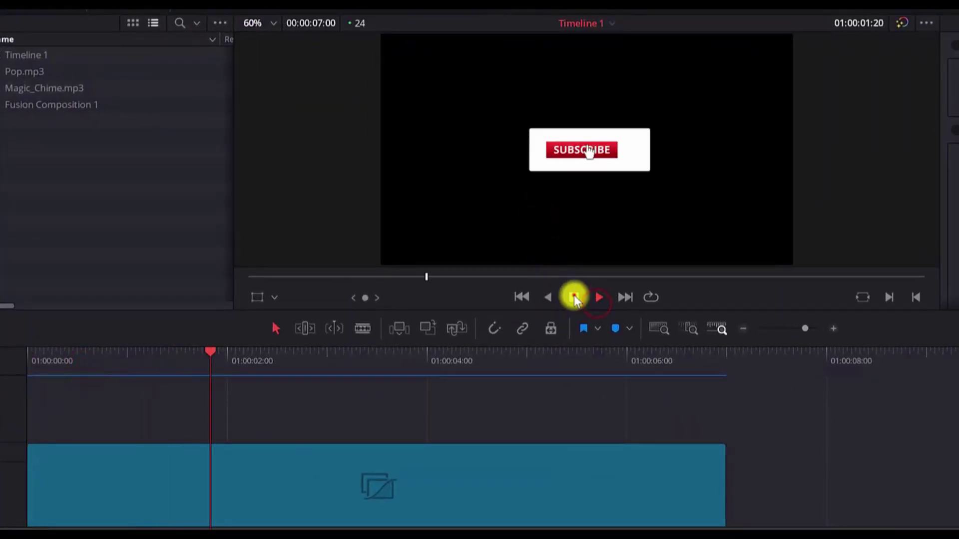
left_click(573, 297)
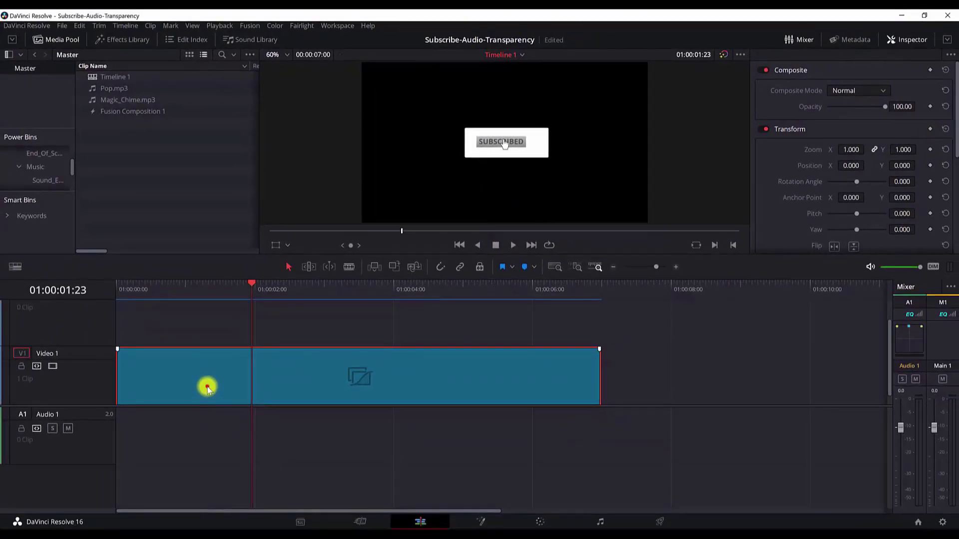
- Lift the Fusion clip to V2 and lay a Solid Color on V1, extended to match
left_click_drag(207, 385, 207, 335)
left_click(129, 39)
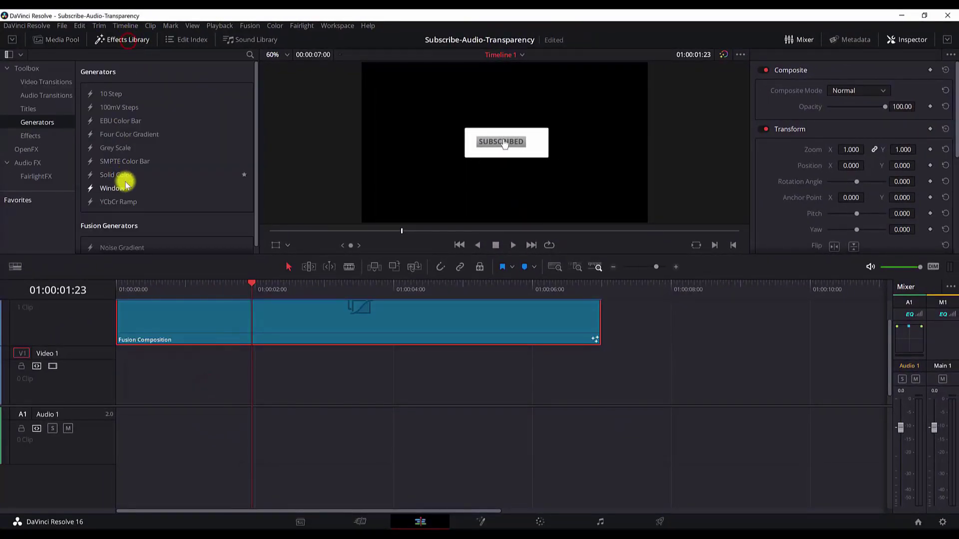
mouse_move(120, 175)
left_mouse_down()
mouse_move(135, 375)
mouse_move(116, 372)
left_mouse_up()
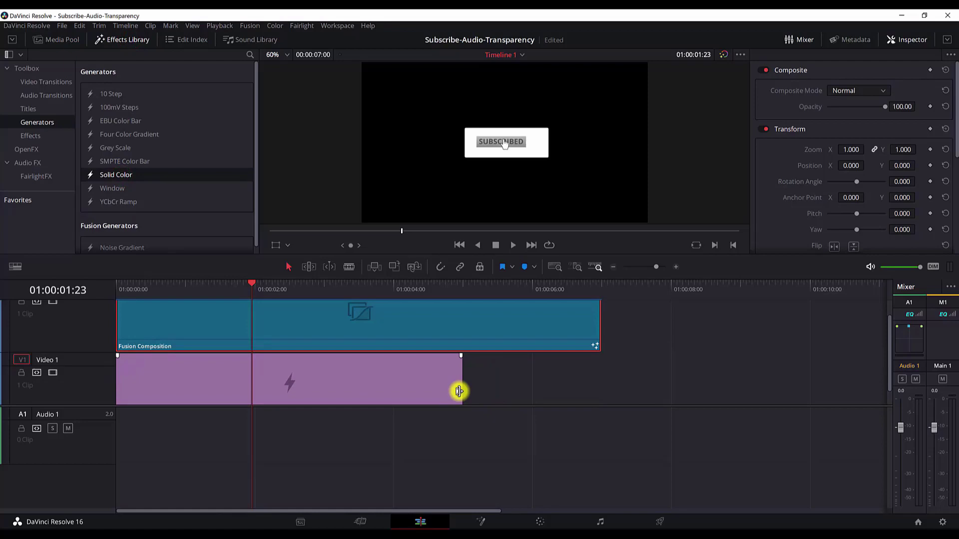
left_click_drag(461, 386, 599, 385)
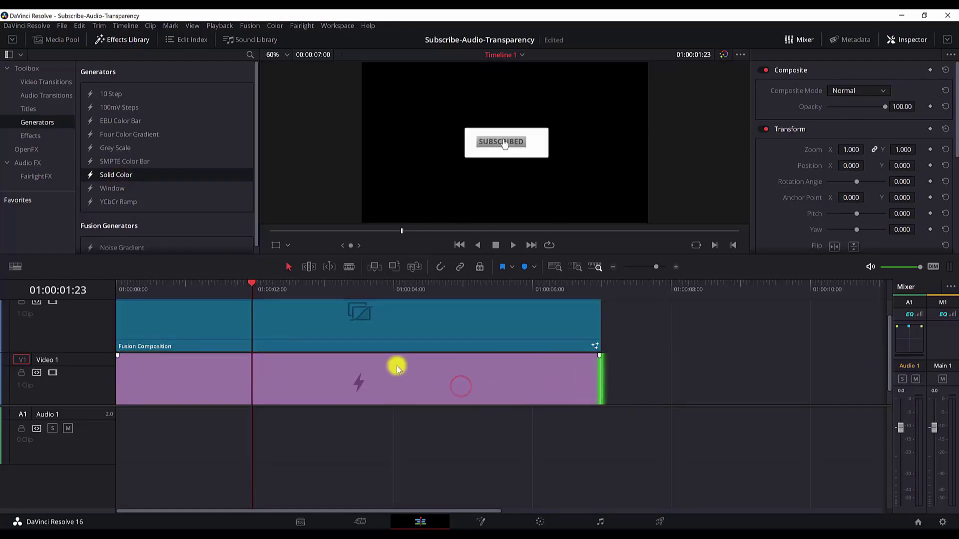
- Try teal, cyan, green, lime, peach, sea-green and light blue as the solid's colour
left_click(185, 358)
left_click(827, 108)
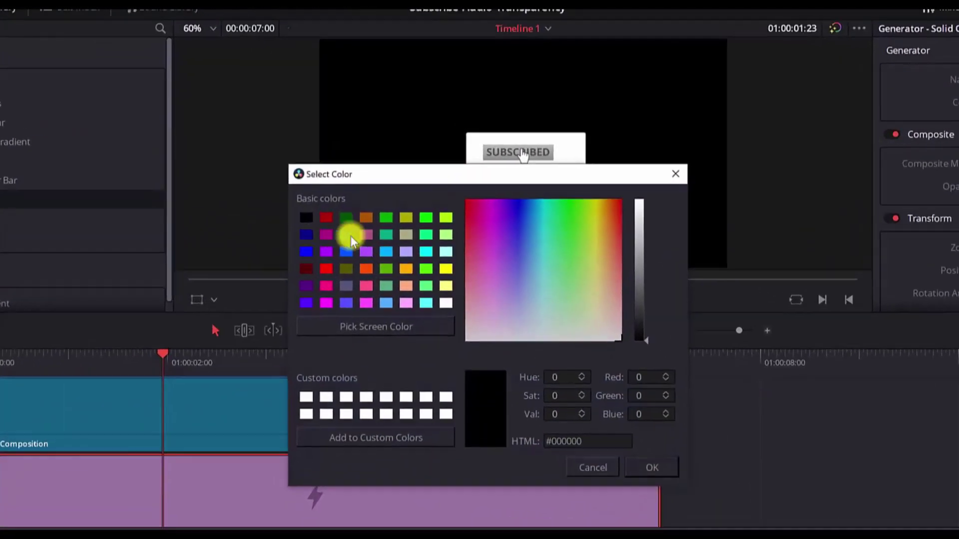
left_click(374, 205)
left_click(446, 270)
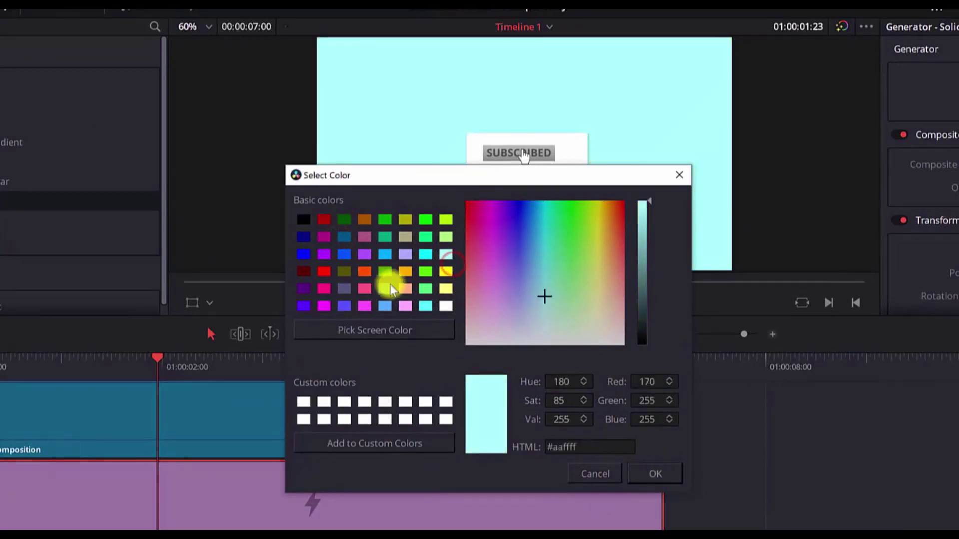
left_click(426, 254)
left_click(425, 220)
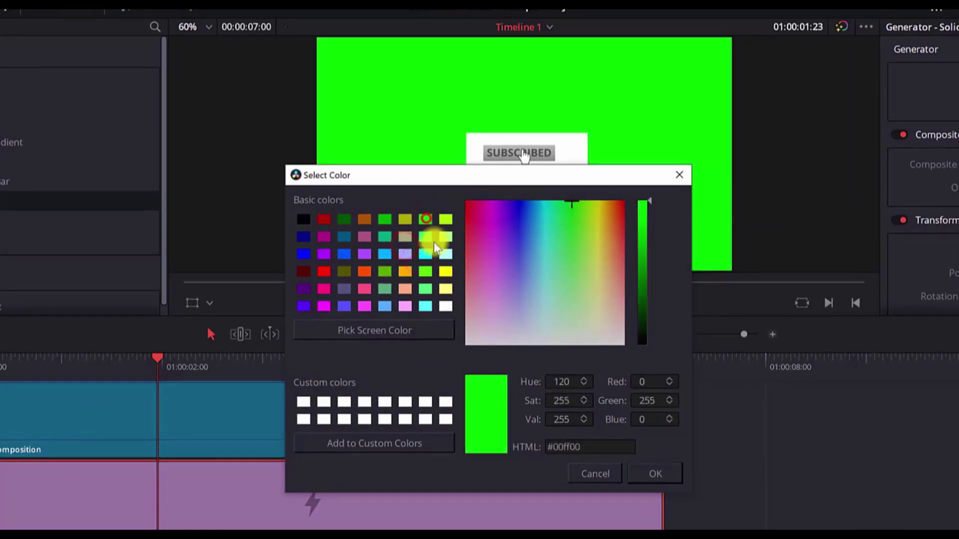
left_click(385, 271)
left_click(404, 286)
left_click(385, 289)
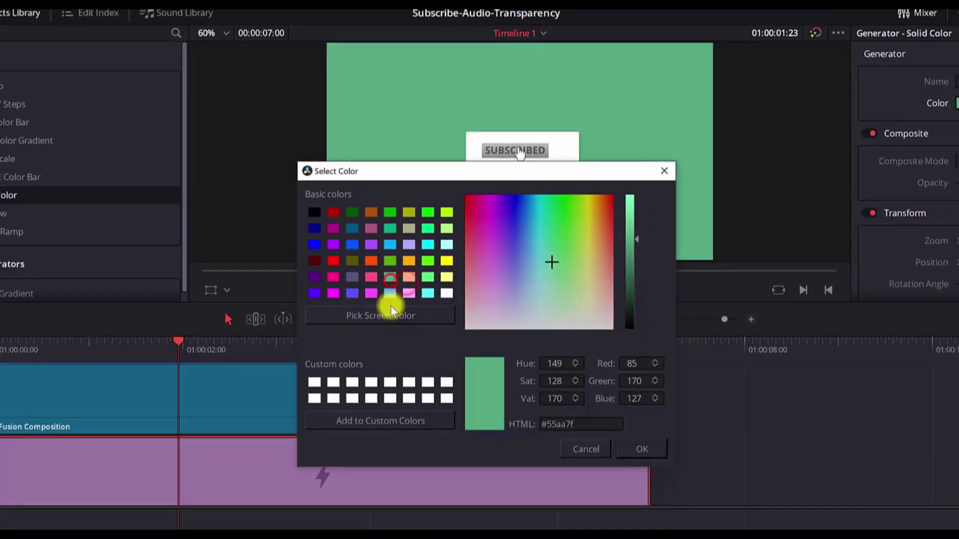
left_click(384, 306)
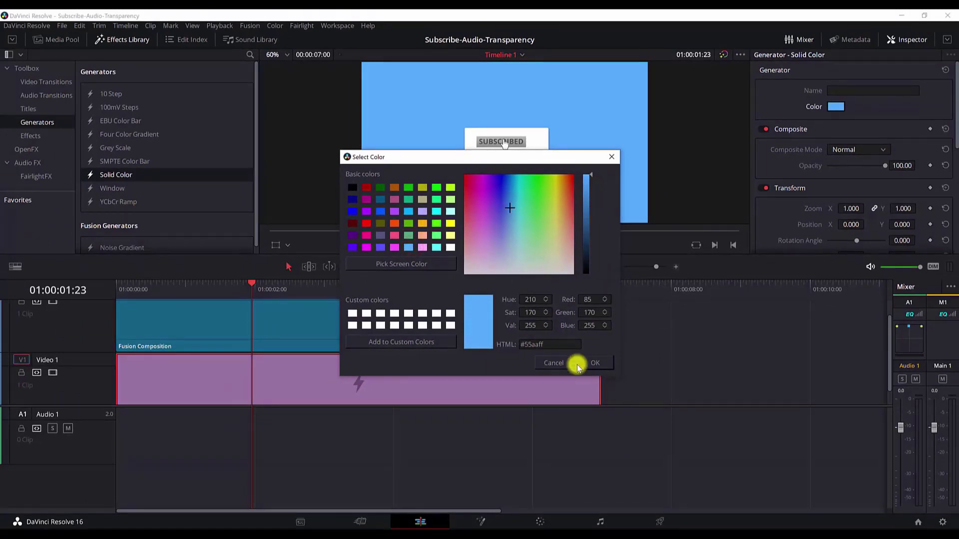
left_click(570, 367)
- Undo the solid colour backdrop and place Magic_Chime.mp3 on Audio 1
key("ctrl+z")
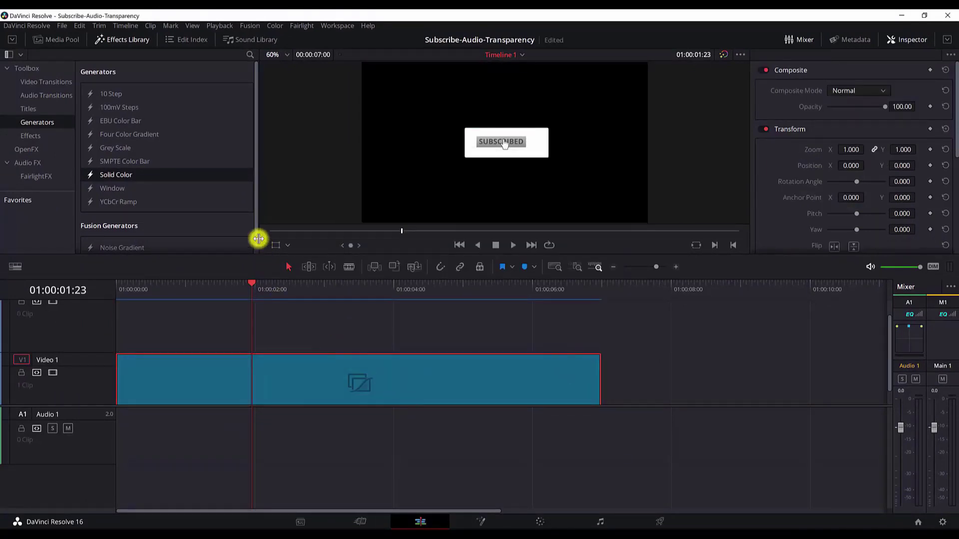
left_click(54, 39)
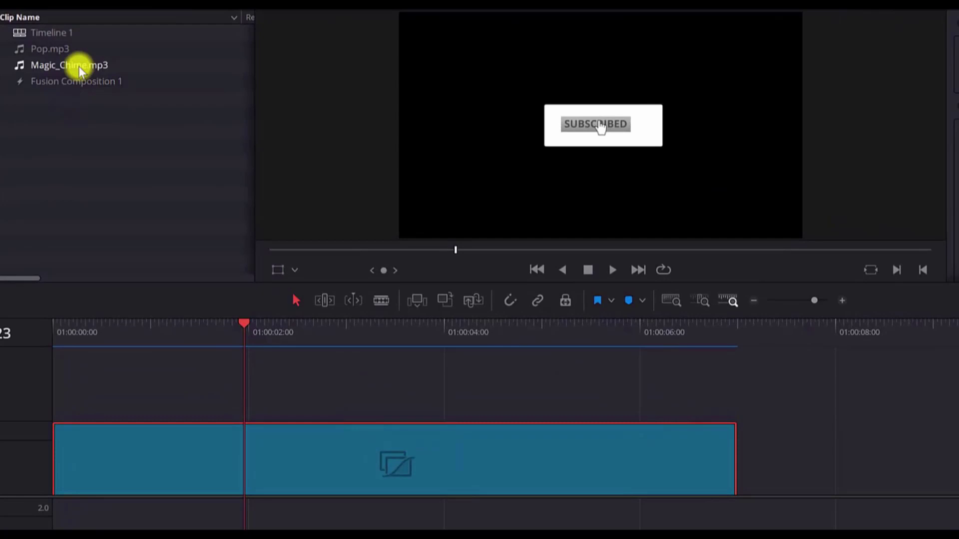
left_click(75, 64)
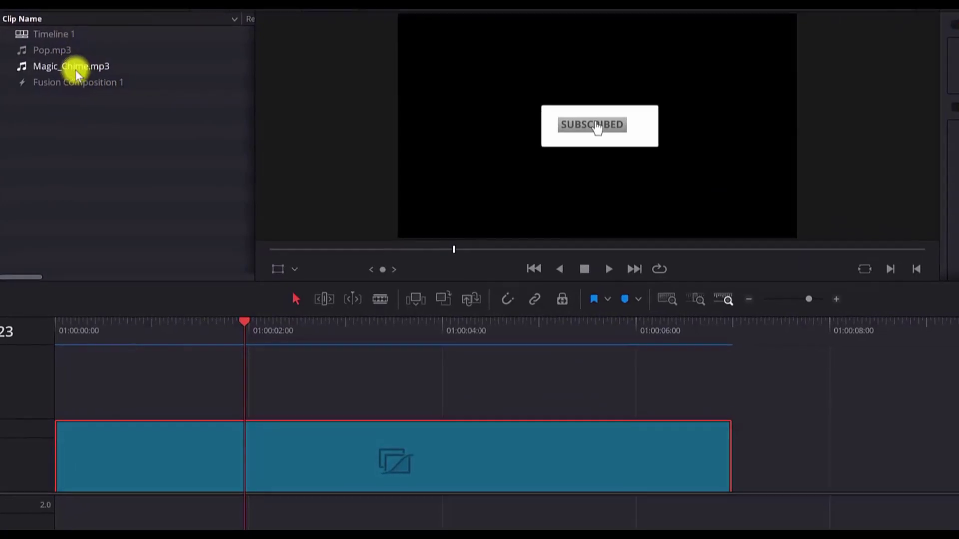
mouse_move(75, 64)
left_mouse_down()
mouse_move(135, 294)
mouse_move(118, 419)
left_mouse_up()
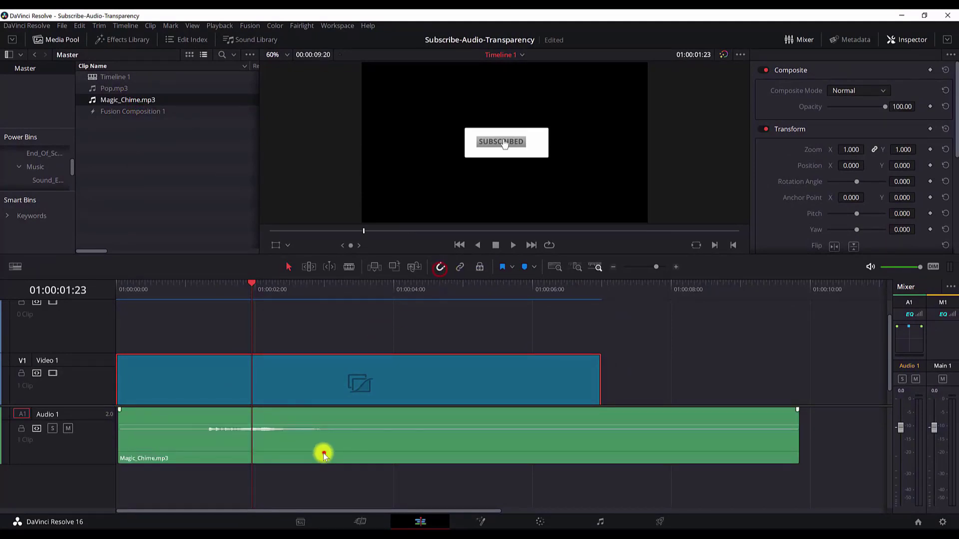
- Cut Magic_Chime at the video's end, delete the tail, and add Pop.mp3 on Audio 2
left_click(323, 455)
left_click(602, 290)
key("ctrl+backslash")
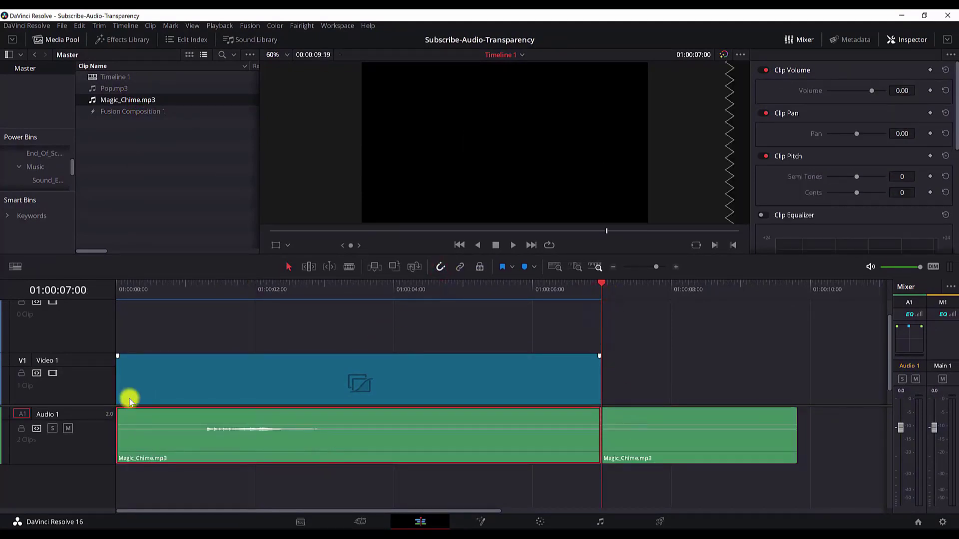
left_click(642, 435)
key("Delete")
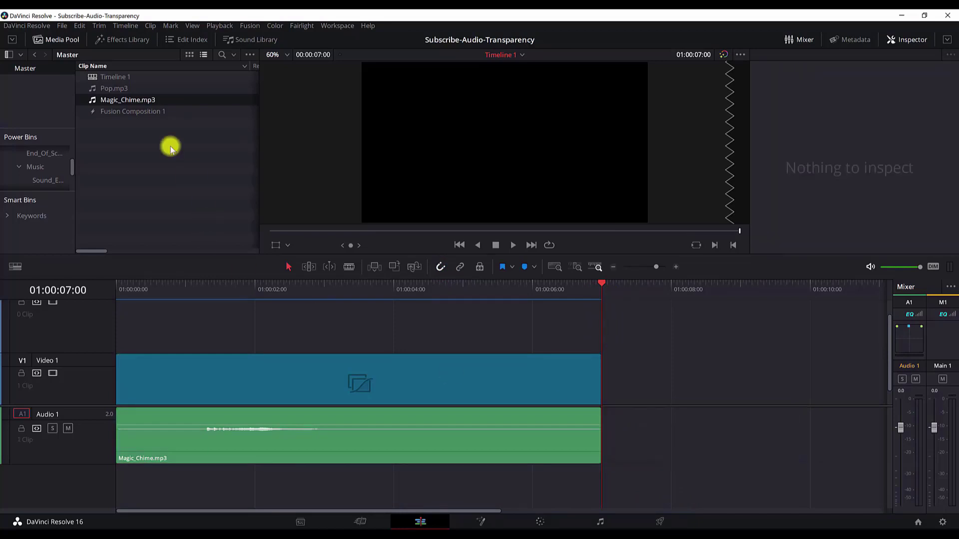
left_click_drag(114, 88, 331, 493)
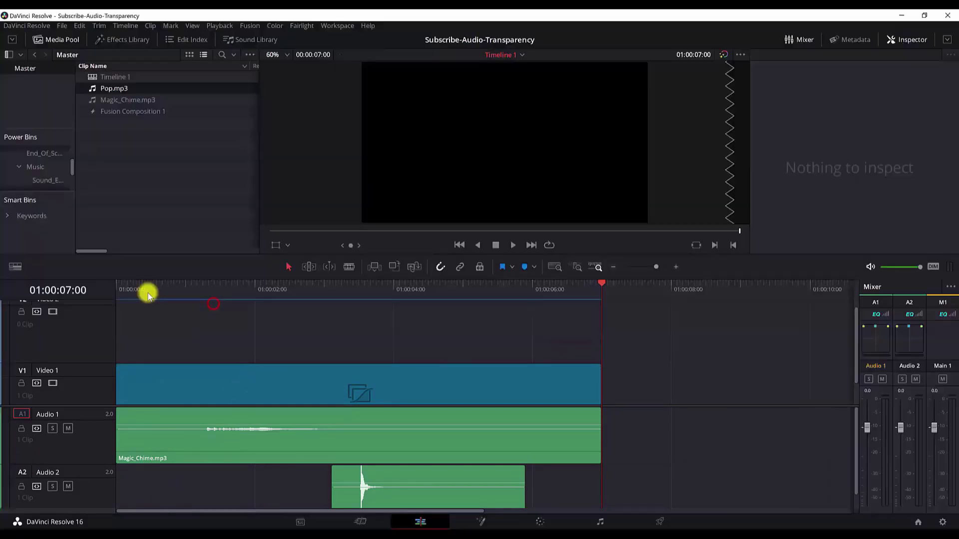
- Trim the start of Magic_Chime, slide it back to the timeline start, and replay
left_click(120, 293)
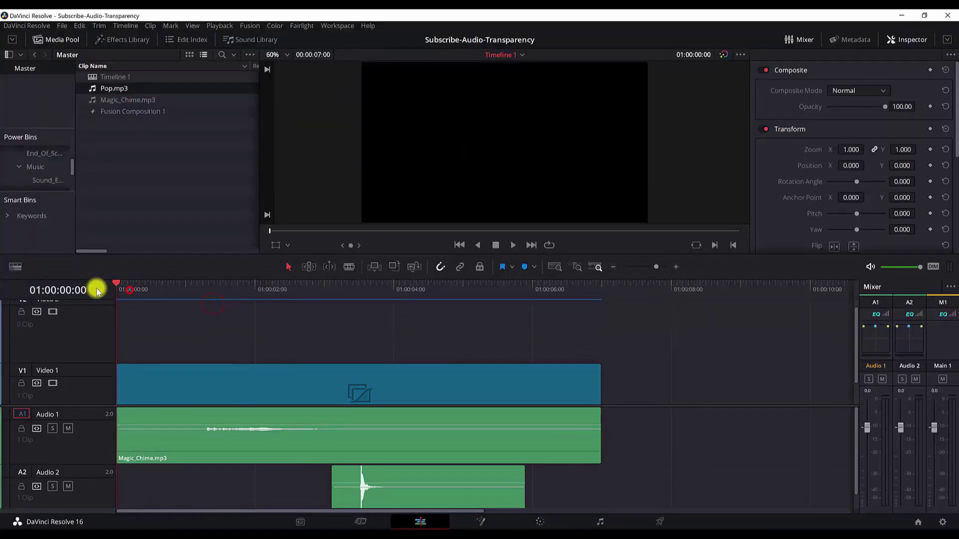
key("space")
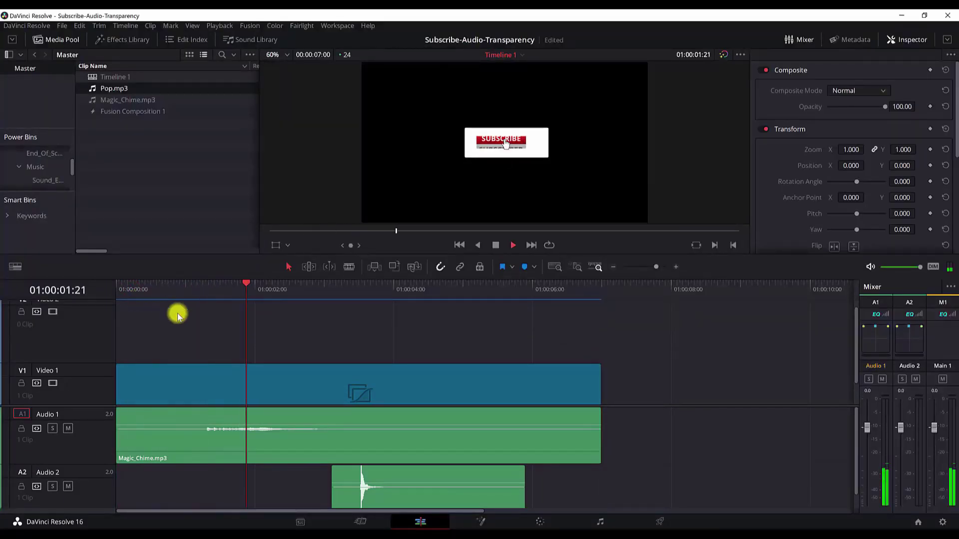
key("space")
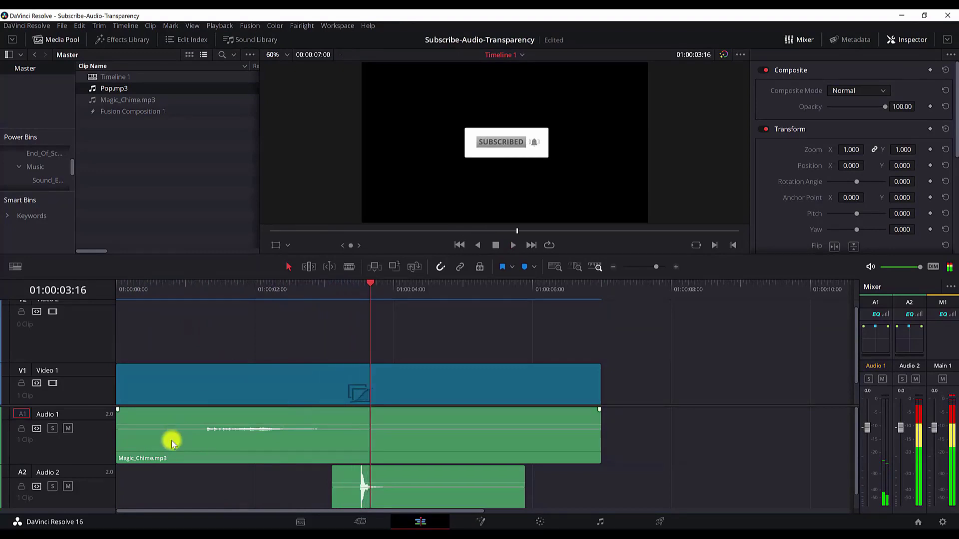
left_click_drag(118, 432, 186, 440)
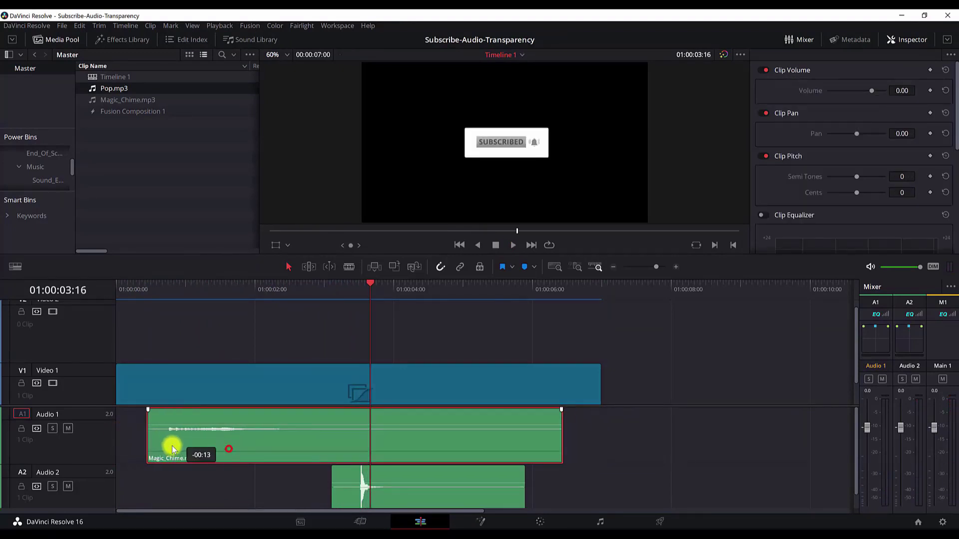
left_click_drag(221, 450, 130, 442)
left_click(118, 293)
key("space")
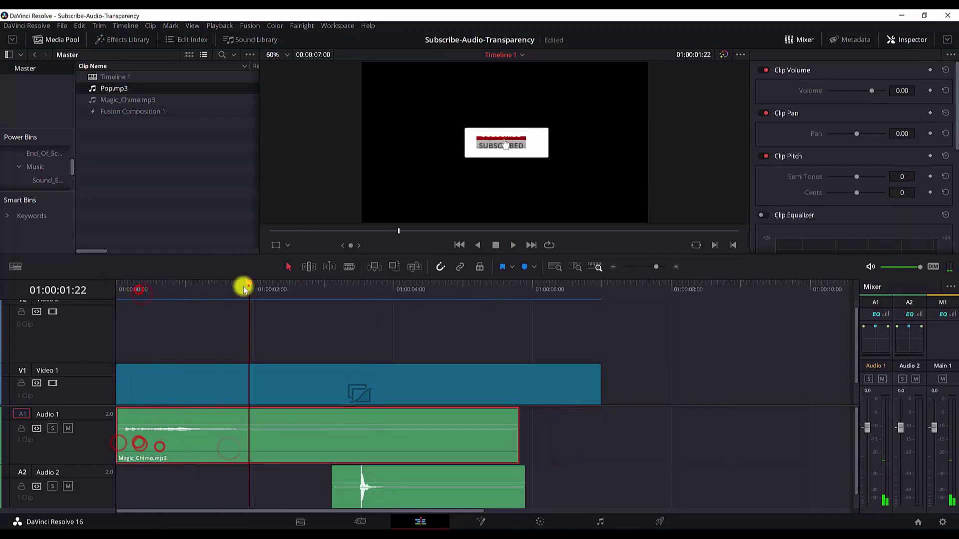
- Move and shorten the Pop clip, paste a second copy right after it, and play
left_click_drag(419, 492, 293, 502)
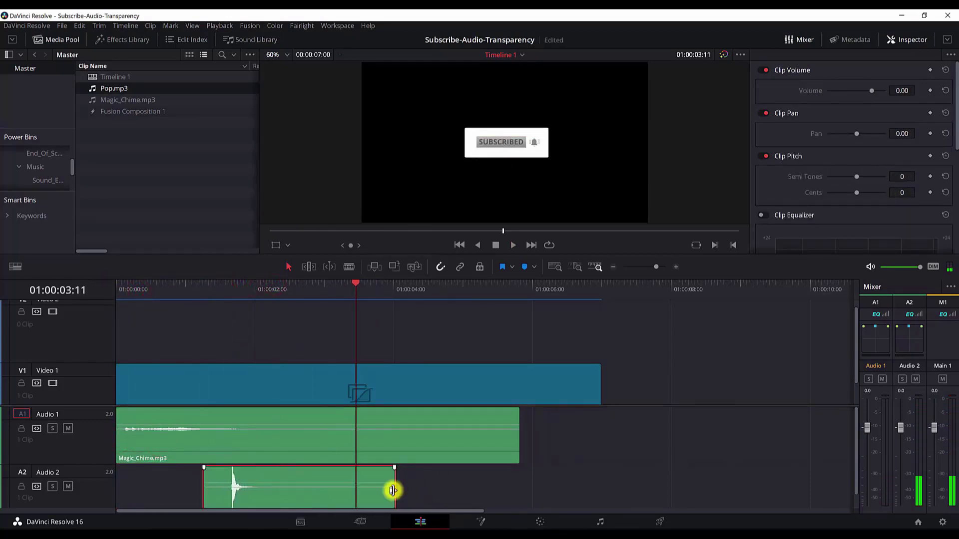
left_click_drag(393, 490, 281, 492)
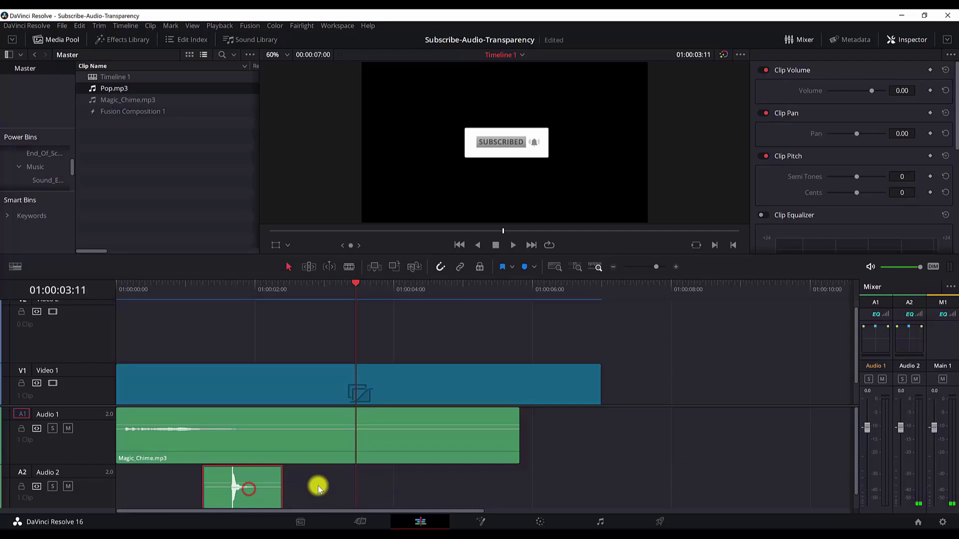
left_click(307, 292)
key("ctrl+v")
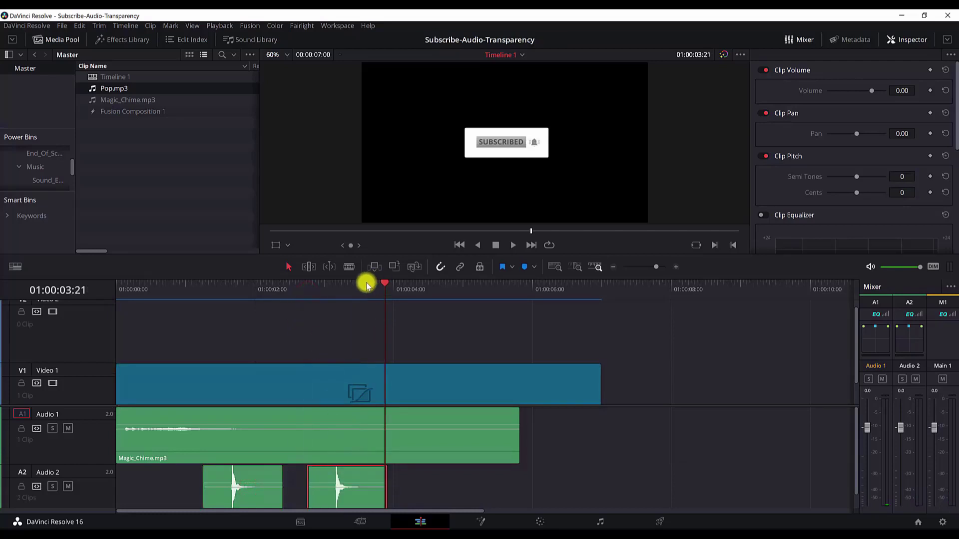
left_click_drag(366, 285, 313, 297)
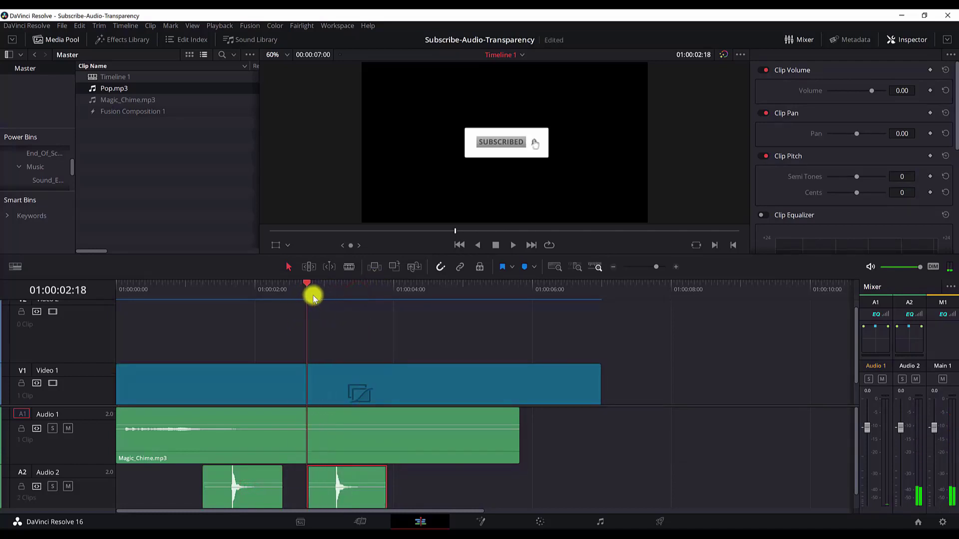
mouse_move(360, 494)
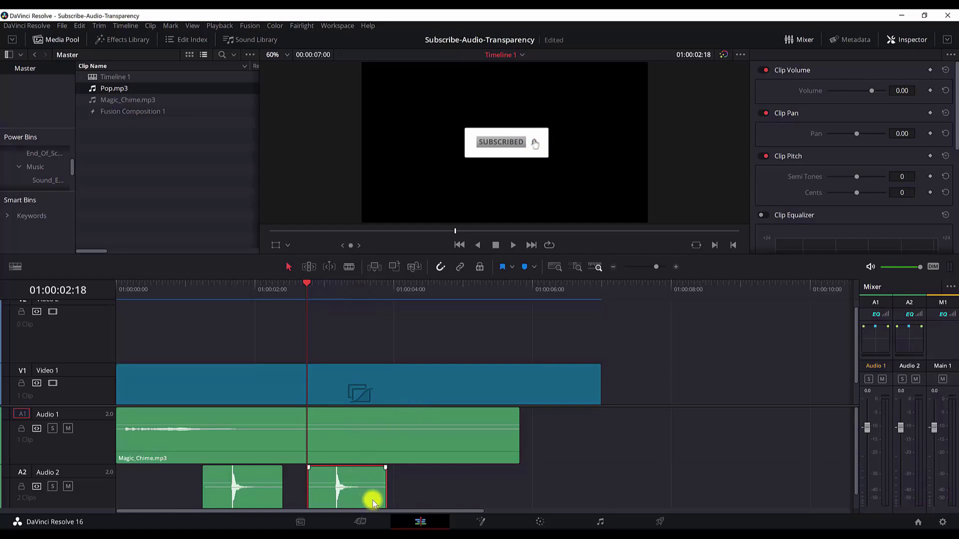
left_click_drag(373, 501, 347, 501)
key("space")
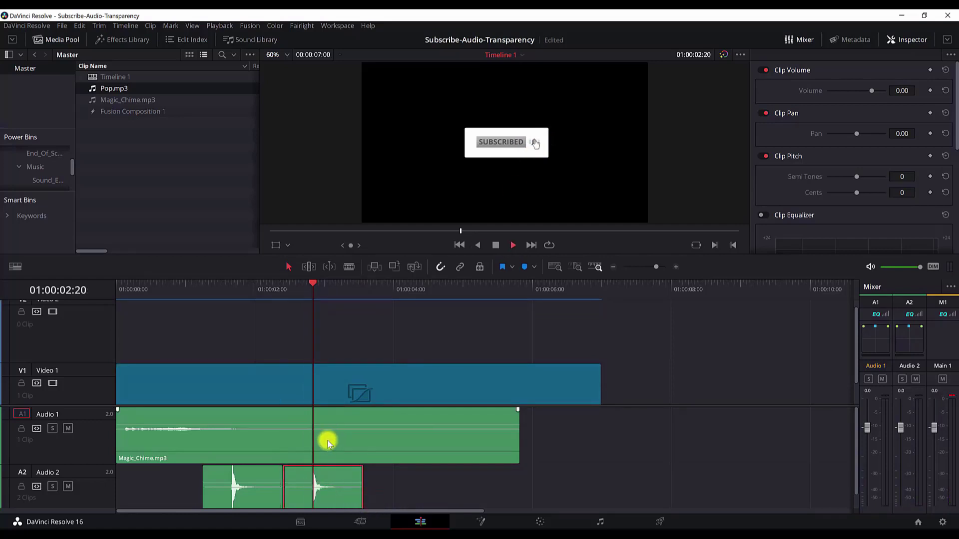
key("space")
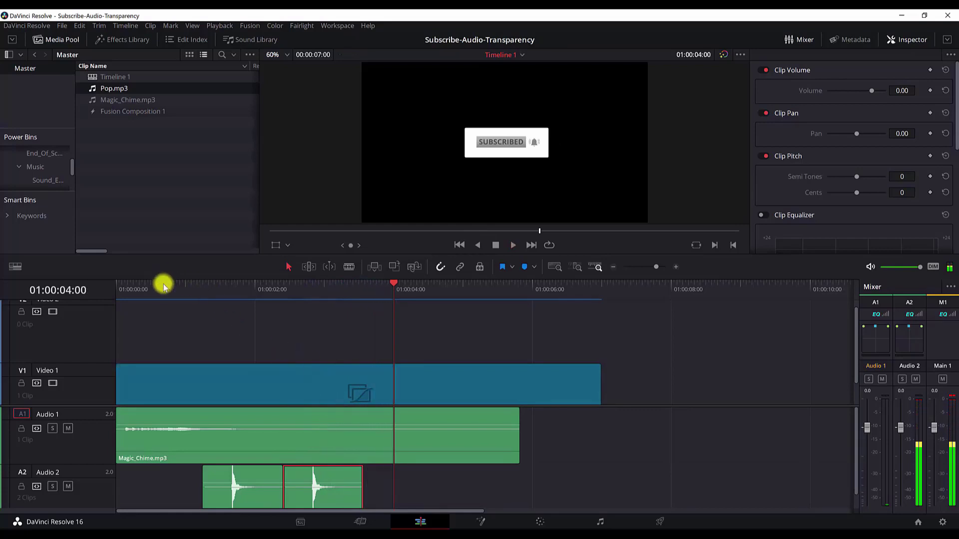
left_click_drag(161, 284, 102, 294)
key("space")
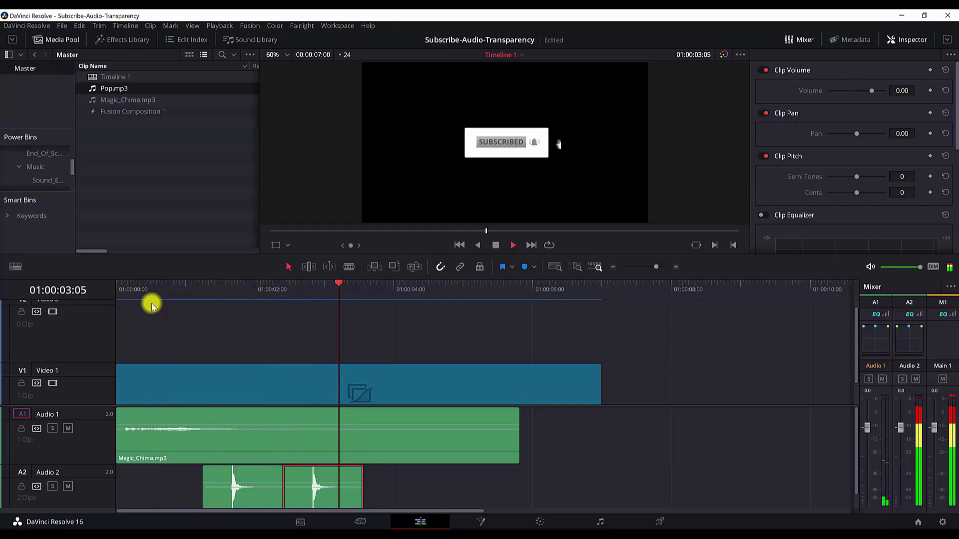
left_click(310, 331)
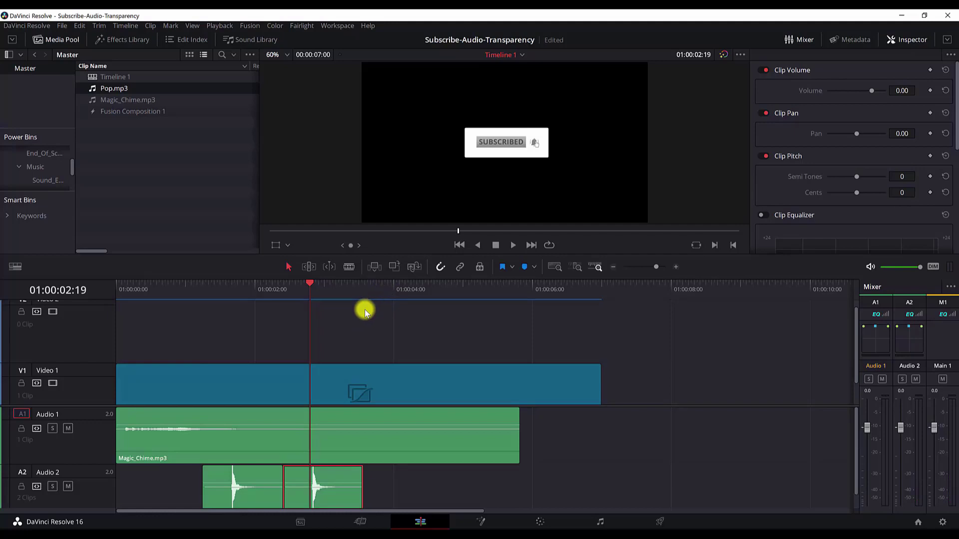
left_click_drag(118, 287, 175, 292)
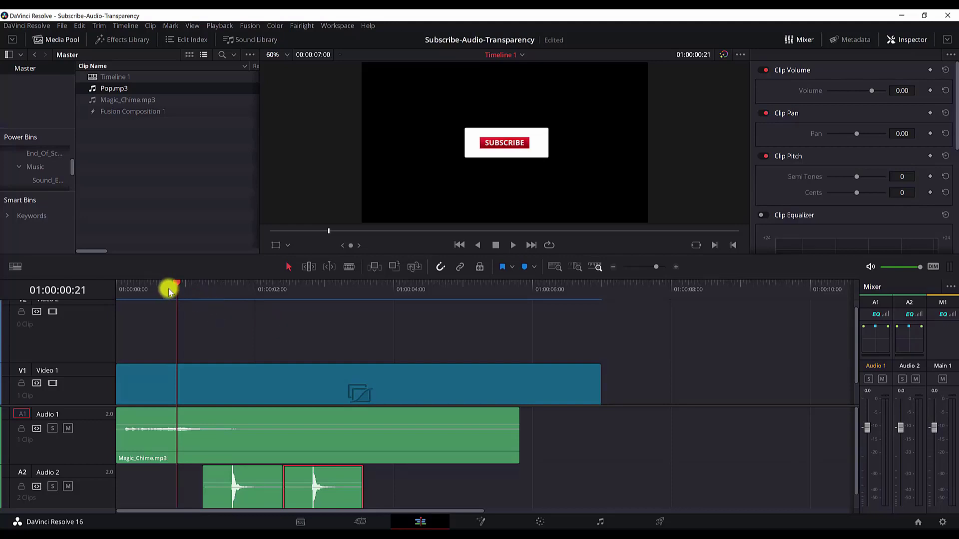
- On the Deliver page, set the QuickTime render codec to DNxHR
left_click_drag(128, 289, 92, 289)
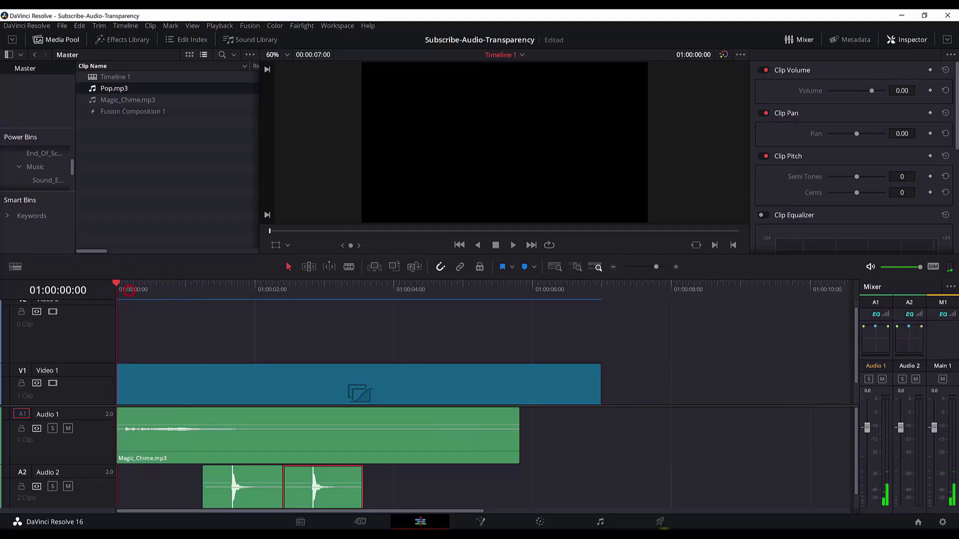
left_click(654, 521)
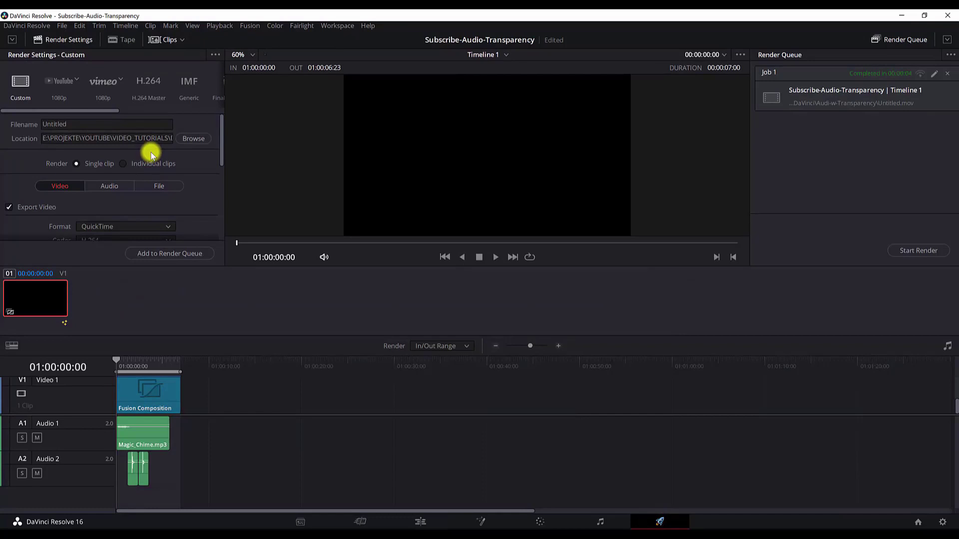
scroll(135, 170, "down", 2)
left_click(120, 182)
left_click(123, 199)
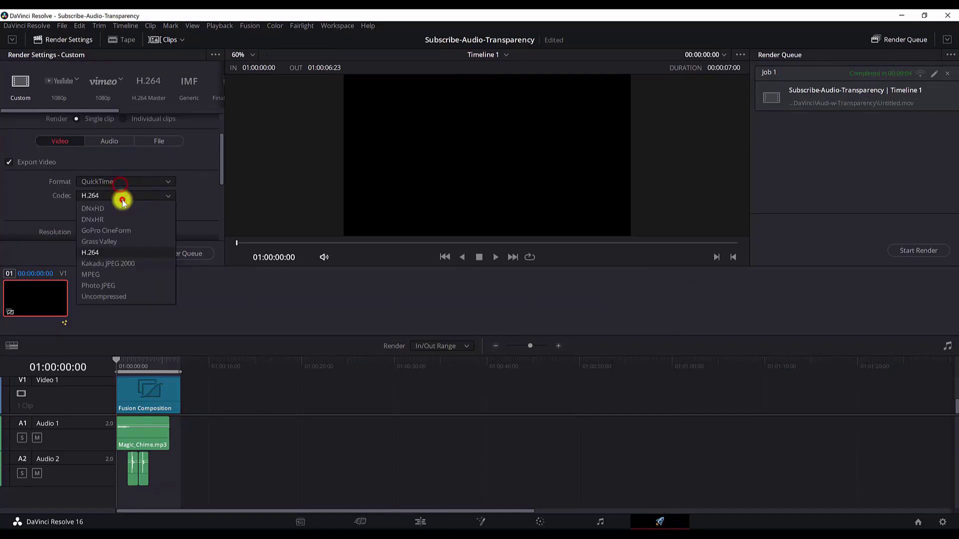
left_click(100, 220)
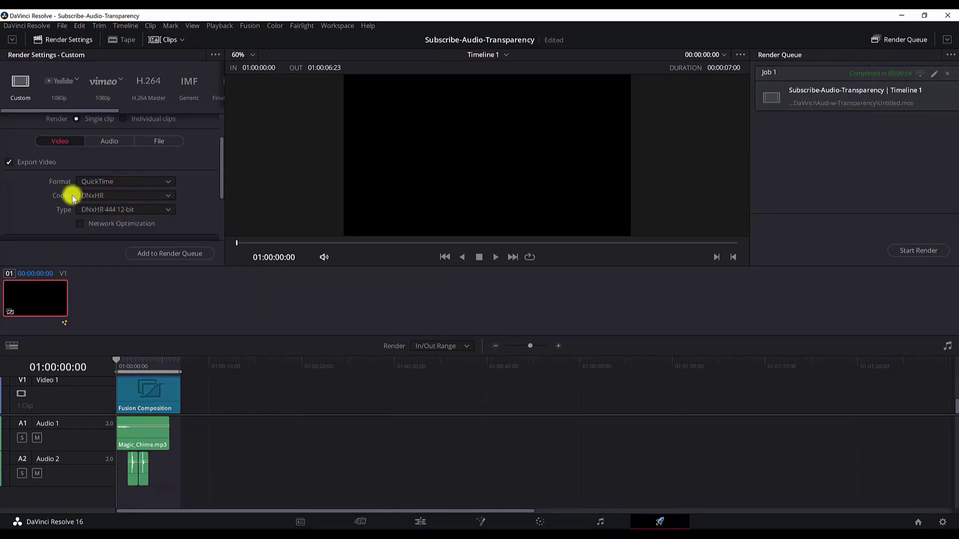
- Enable Export Alpha with the alpha mode set to Premultiplied
scroll(101, 204, "down", 1)
scroll(156, 220, "up", 2)
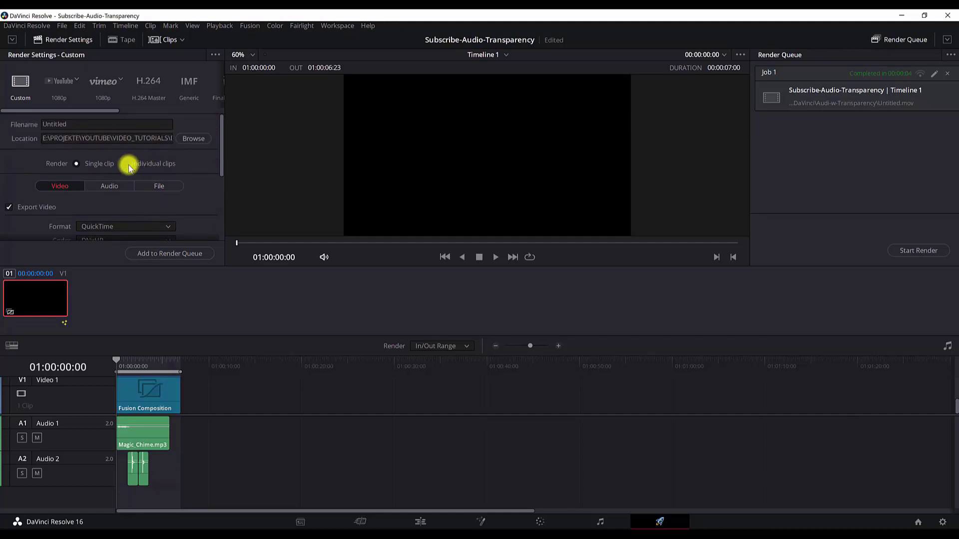
scroll(150, 170, "down", 5)
scroll(165, 188, "down", 3)
left_click(109, 185)
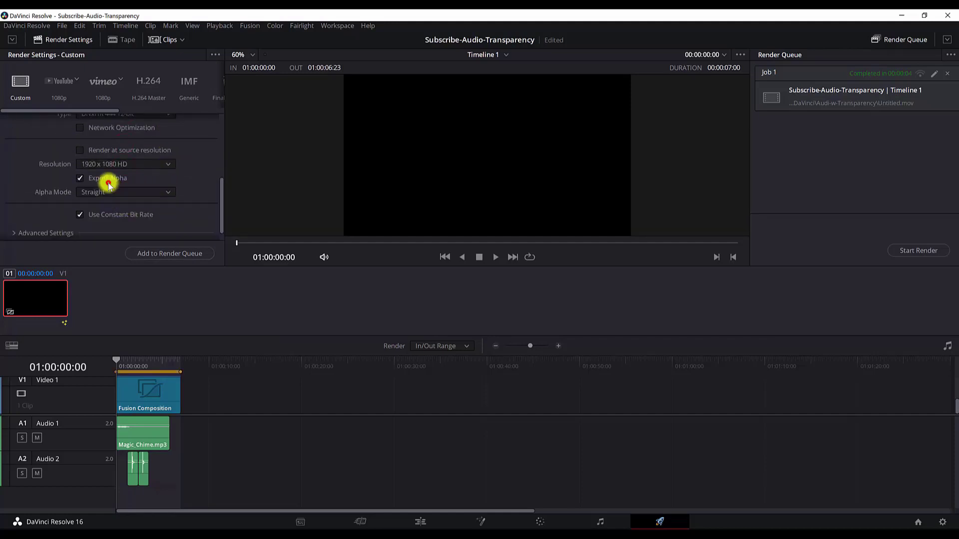
scroll(156, 197, "up", 1)
scroll(133, 199, "down", 1)
left_click(128, 192)
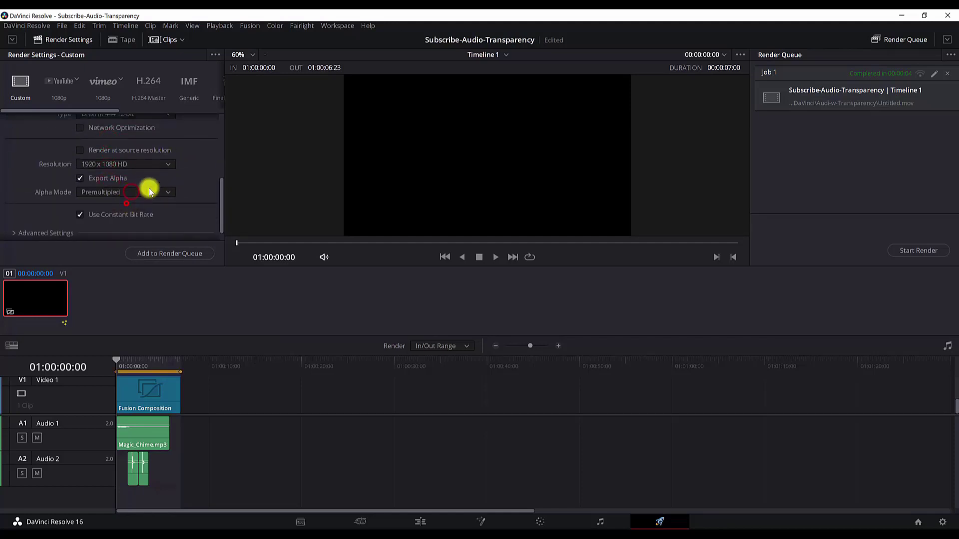
scroll(188, 190, "up", 1)
left_click(156, 223)
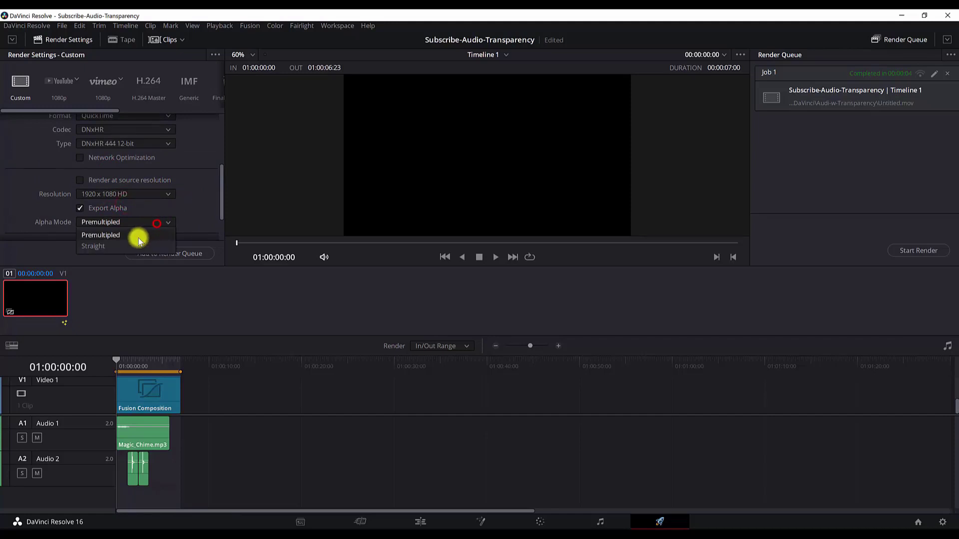
left_click(139, 241)
scroll(189, 188, "up", 2)
scroll(148, 185, "up", 2)
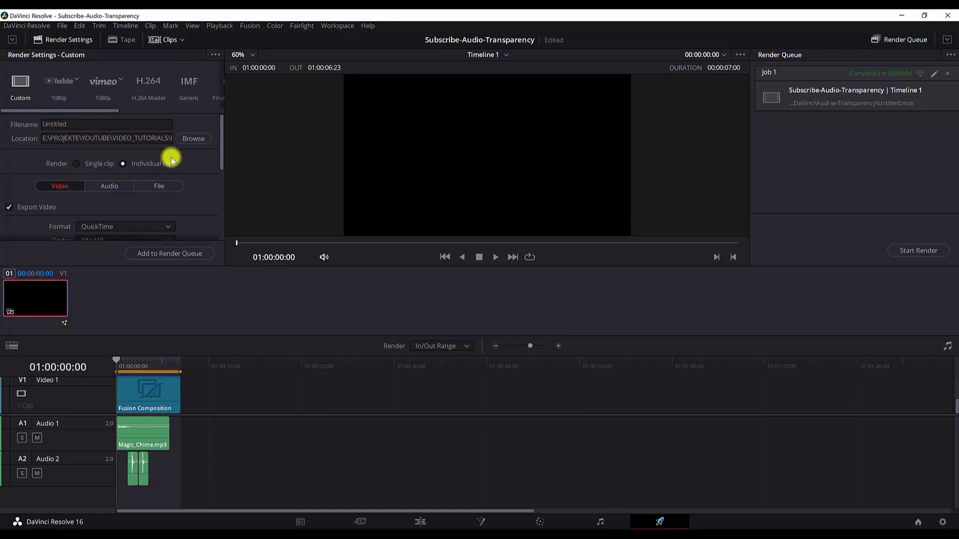
- Name the output subscribe-animation, add it to the render queue and start rendering
double_click(129, 125)
type("subscribe")
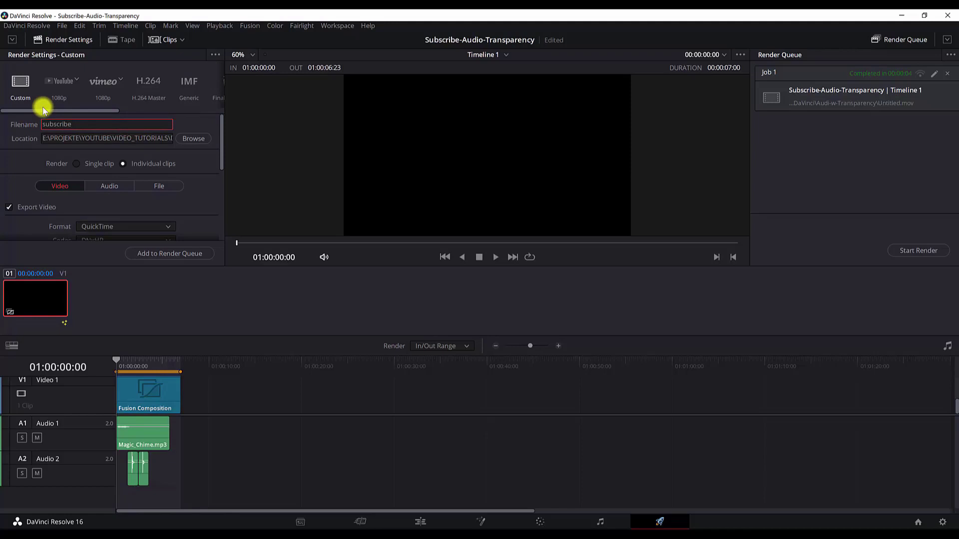
type("-a")
type("nimation")
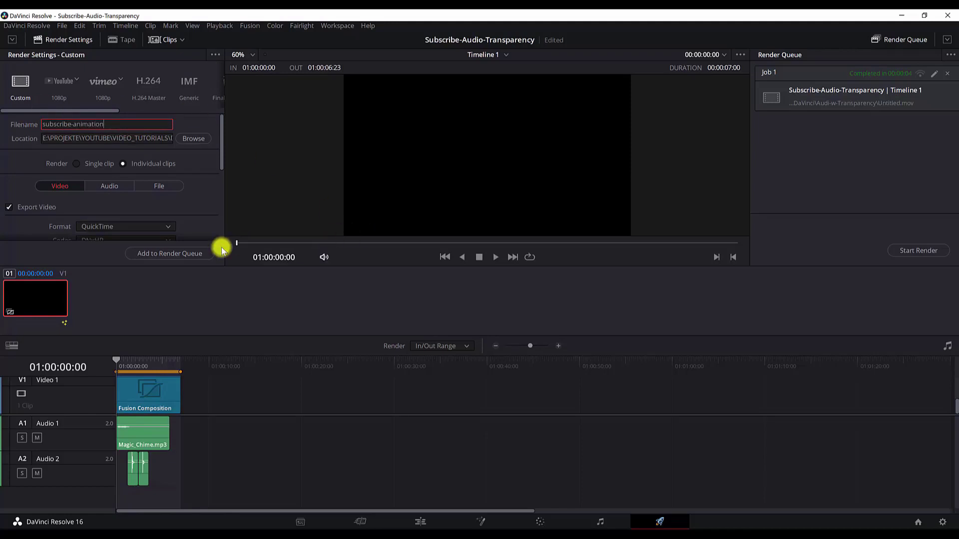
left_click(195, 255)
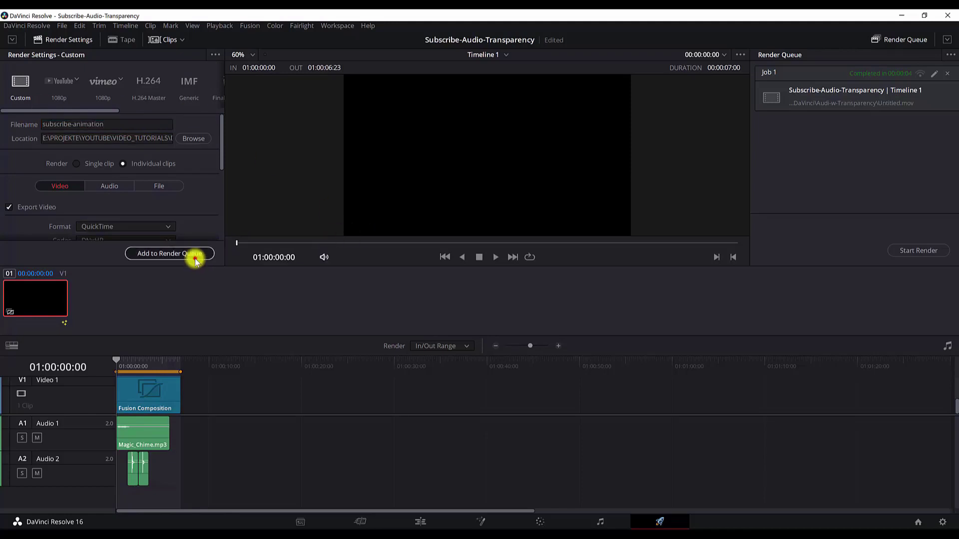
left_click(907, 253)
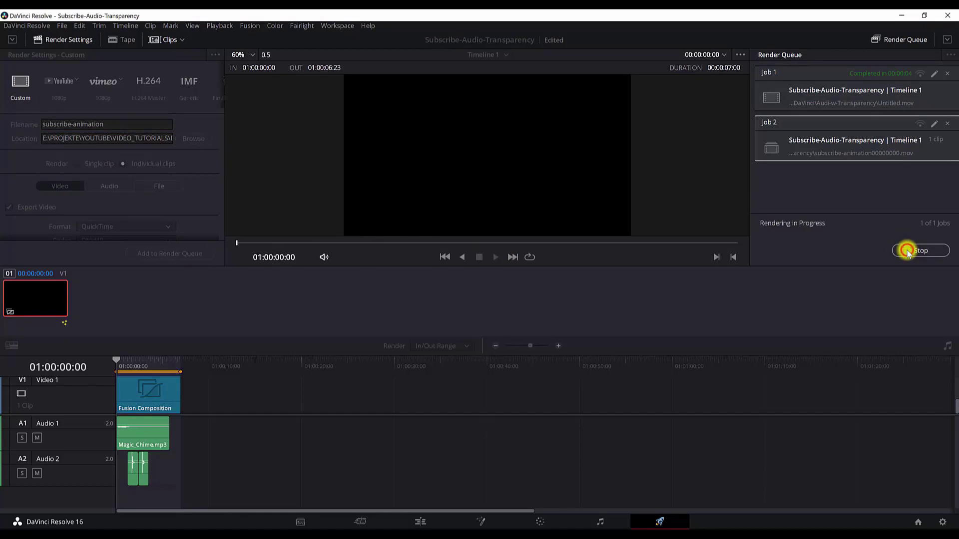
- Import subscribe-animation00000000.mov and place it on the timeline at 01:00:08:00
left_click(424, 522)
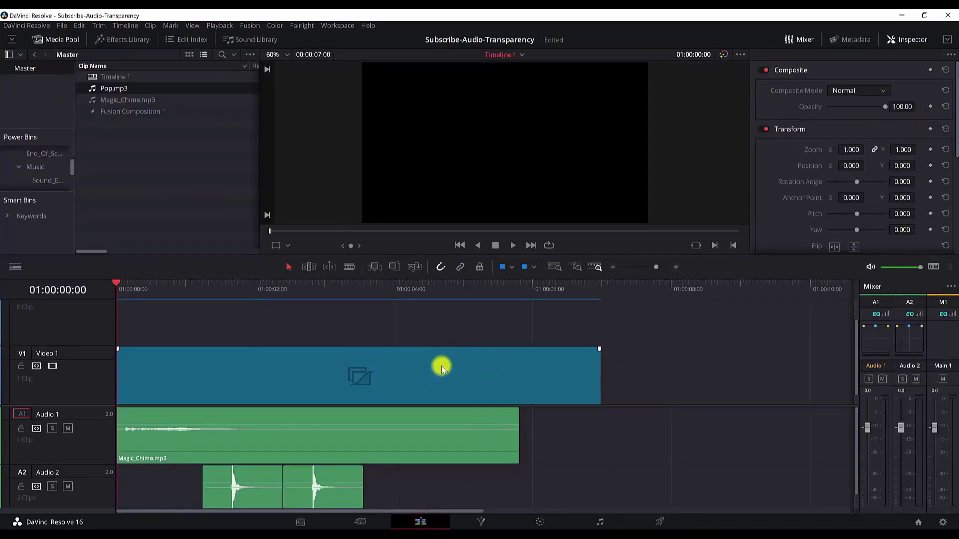
left_click_drag(445, 511, 550, 500)
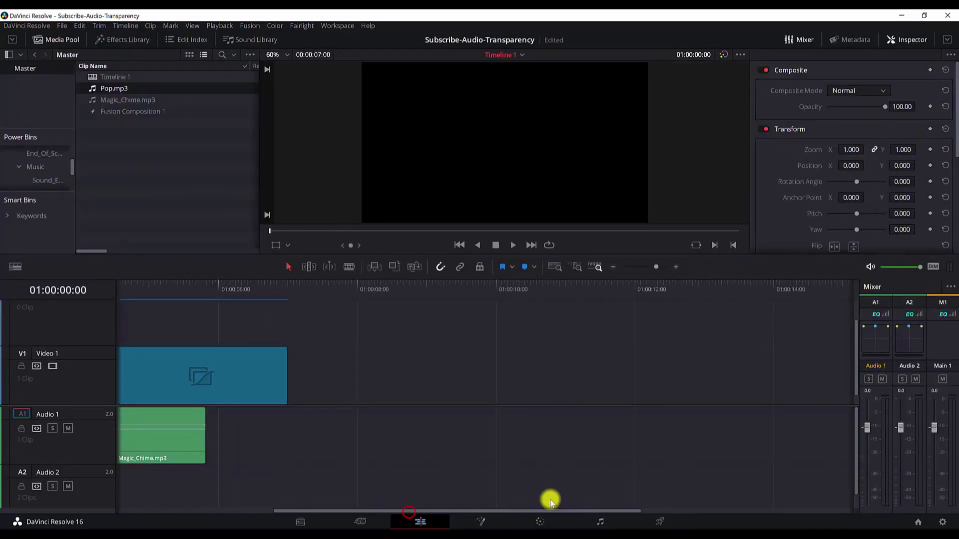
right_click(162, 195)
left_click(204, 264)
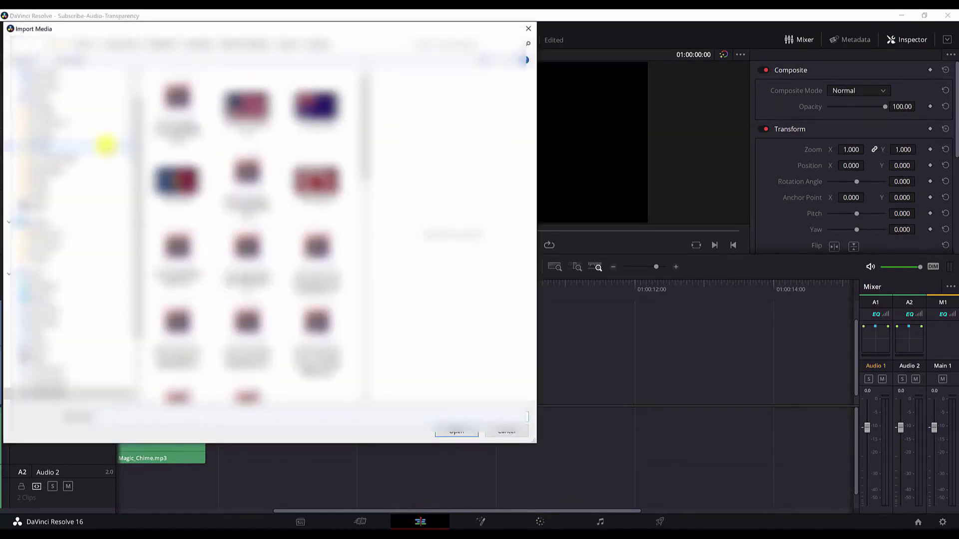
left_click(107, 143)
double_click(209, 157)
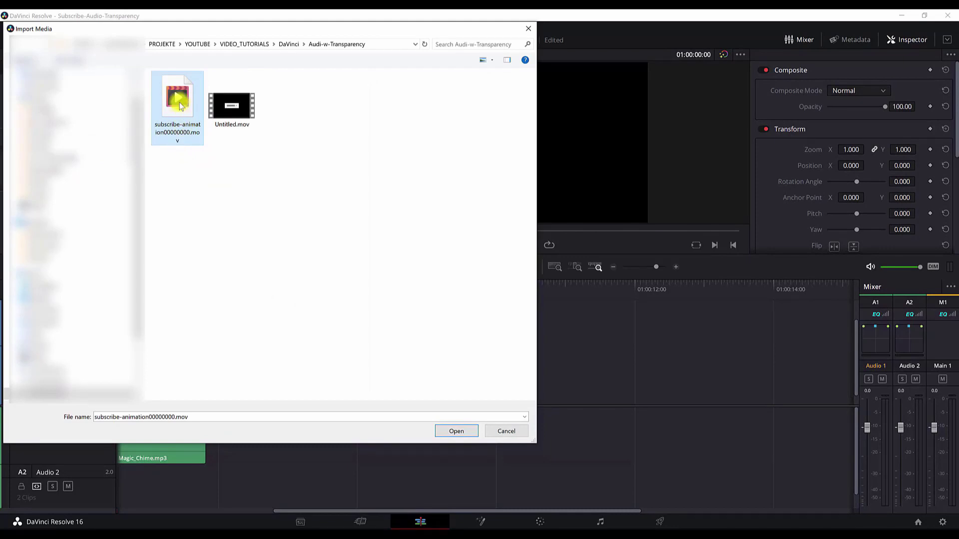
left_click(455, 431)
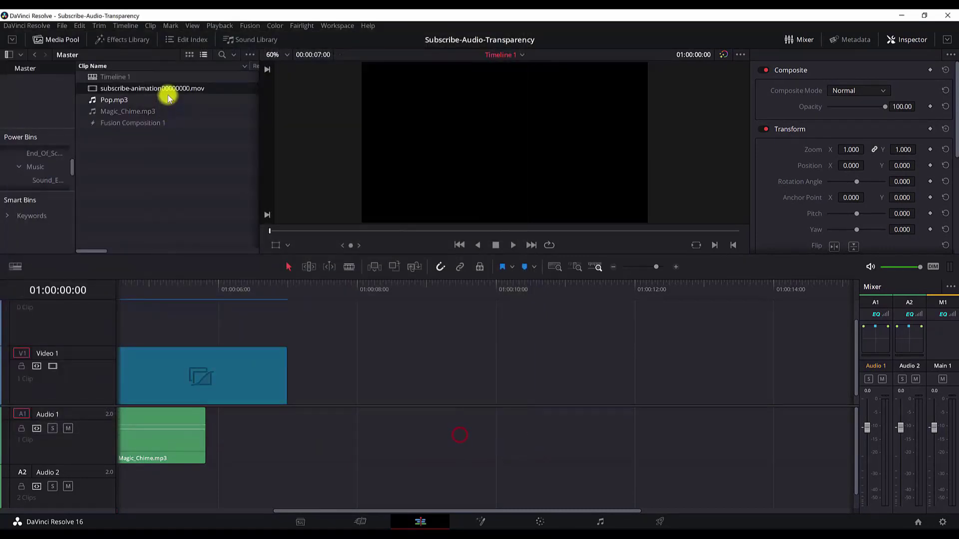
left_click_drag(168, 98, 356, 345)
left_click(359, 292)
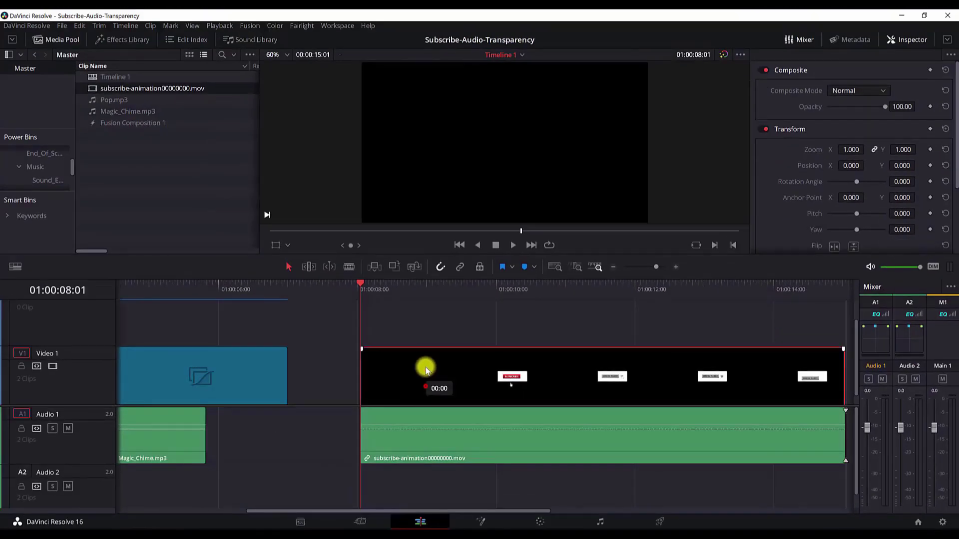
- Lift the clip to V2, put a lime Solid Color on V1, play, then select both
left_click_drag(426, 369, 426, 324)
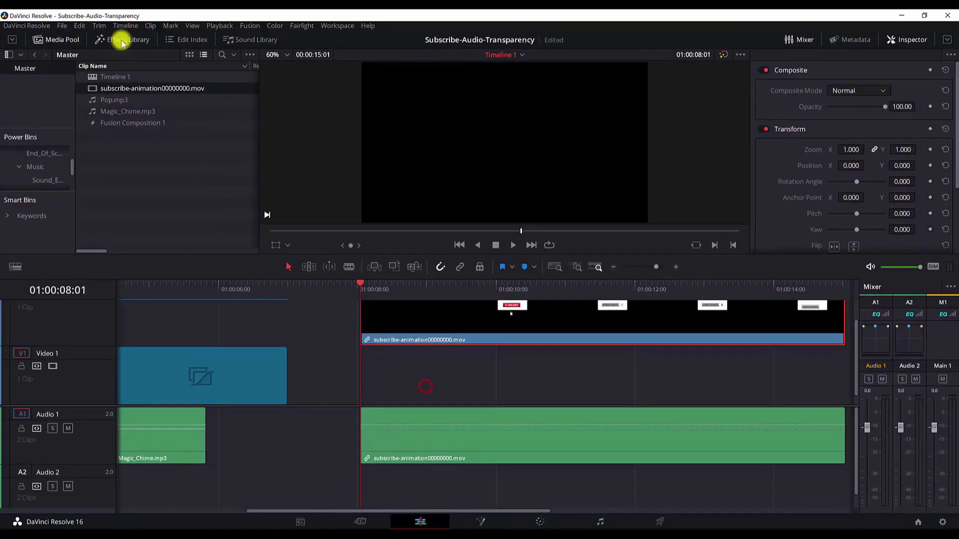
left_click(123, 39)
mouse_move(115, 175)
left_mouse_down()
mouse_move(416, 384)
mouse_move(478, 360)
left_mouse_up()
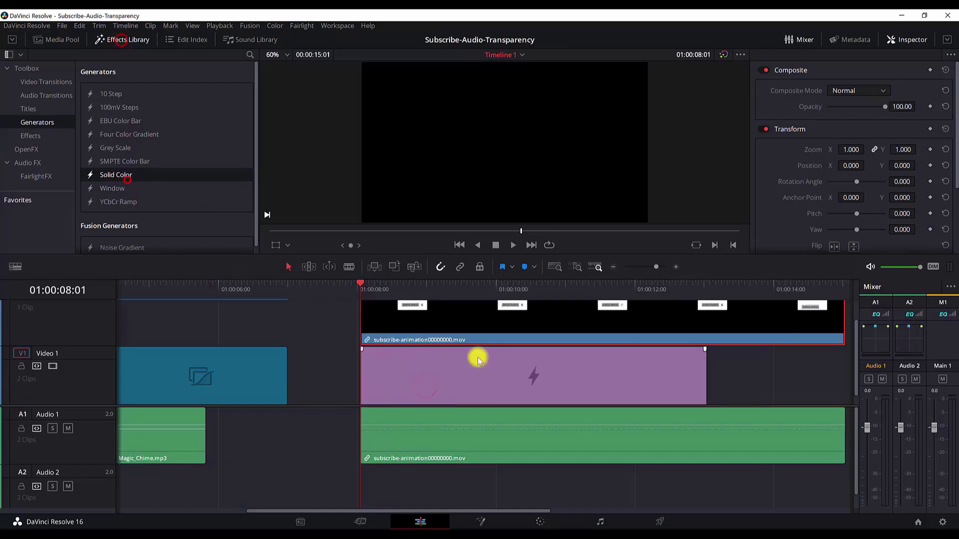
left_click(836, 106)
left_click(466, 185)
left_click(619, 362)
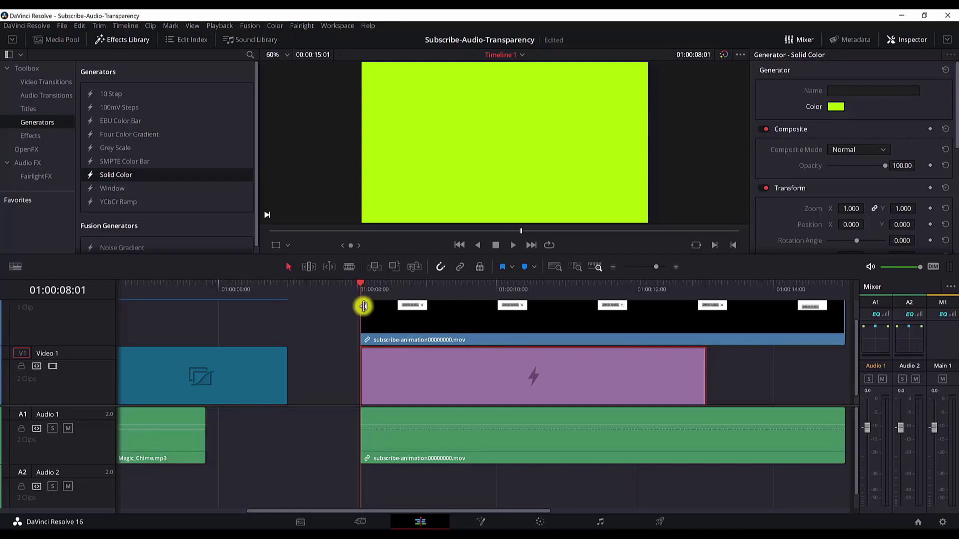
left_click(512, 245)
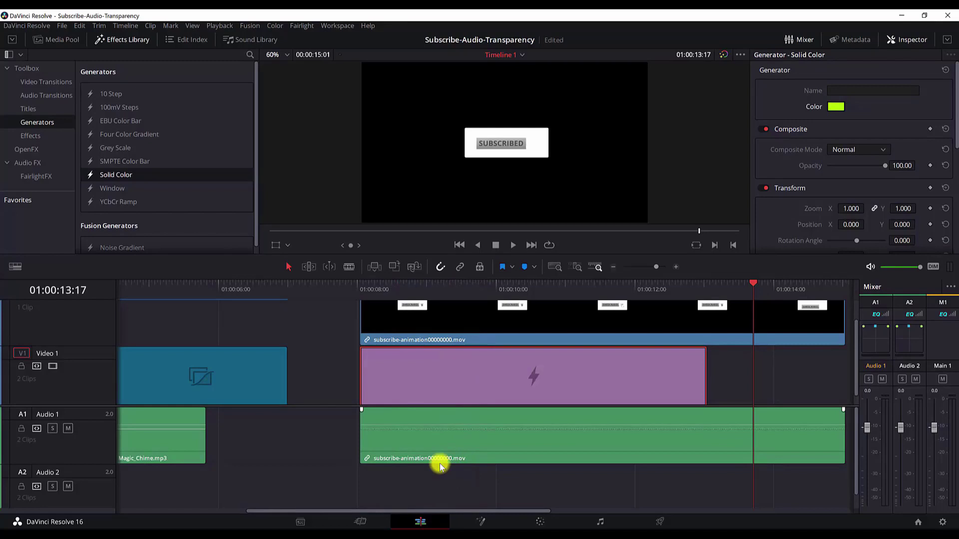
left_click_drag(335, 309, 541, 458)
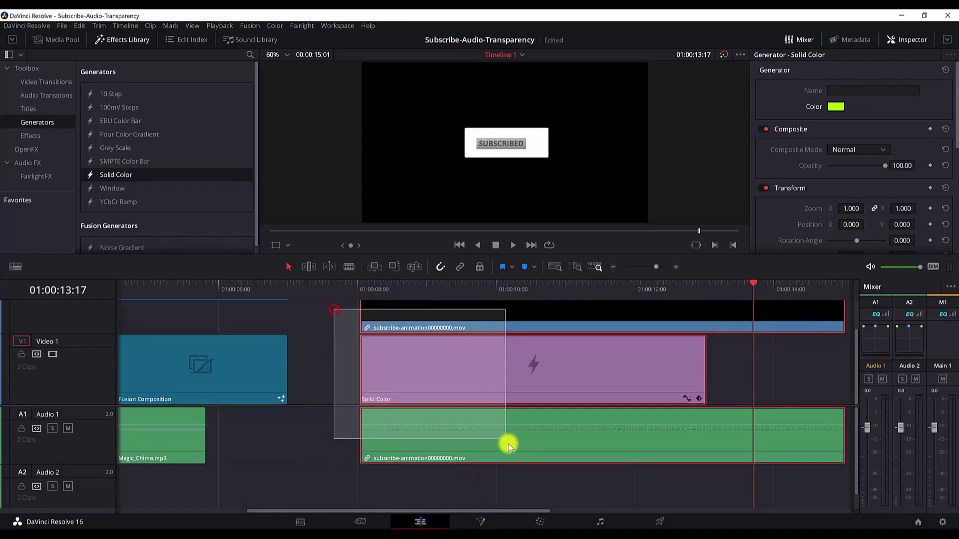
- Delete the test clips and bring the timeline start back into view
key("Delete")
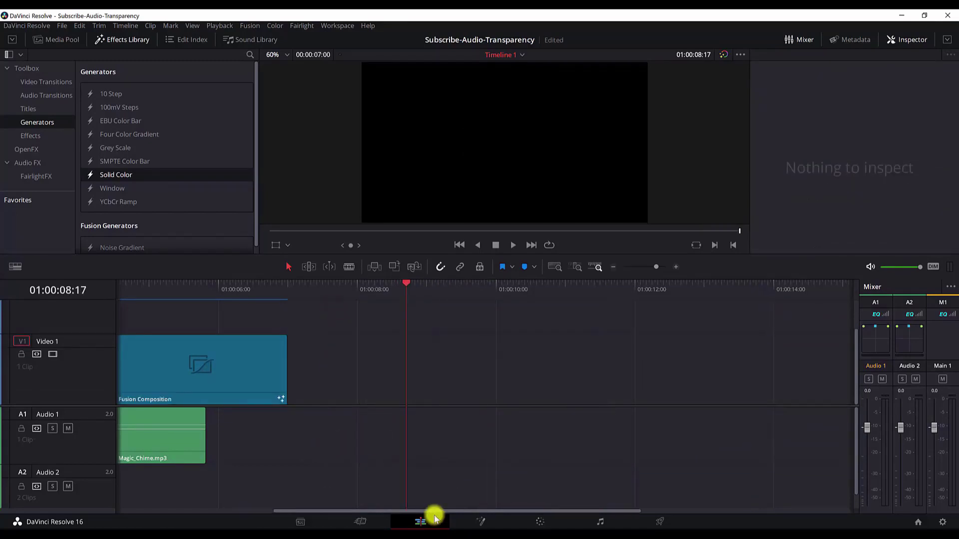
left_click_drag(430, 510, 227, 505)
scroll(260, 414, "down", 1)
key("Up")
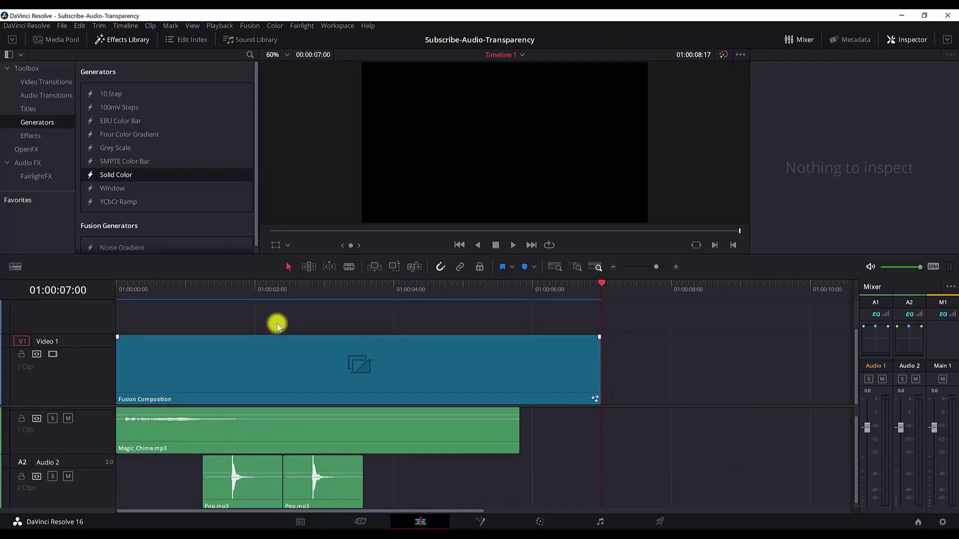
- Marquee-select the Fusion, Magic_Chime and Pop clips and create Compound Clip 1
left_click_drag(149, 309, 392, 510)
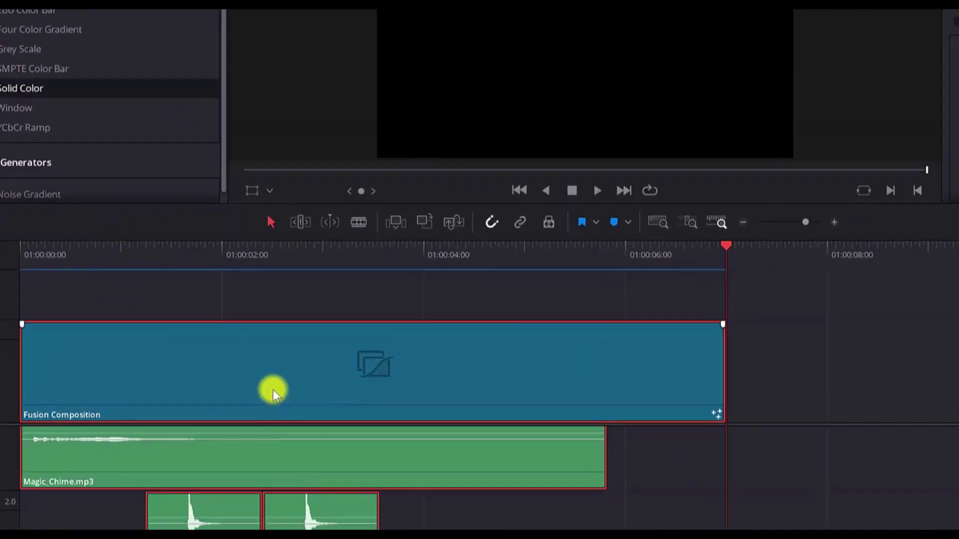
right_click(288, 383)
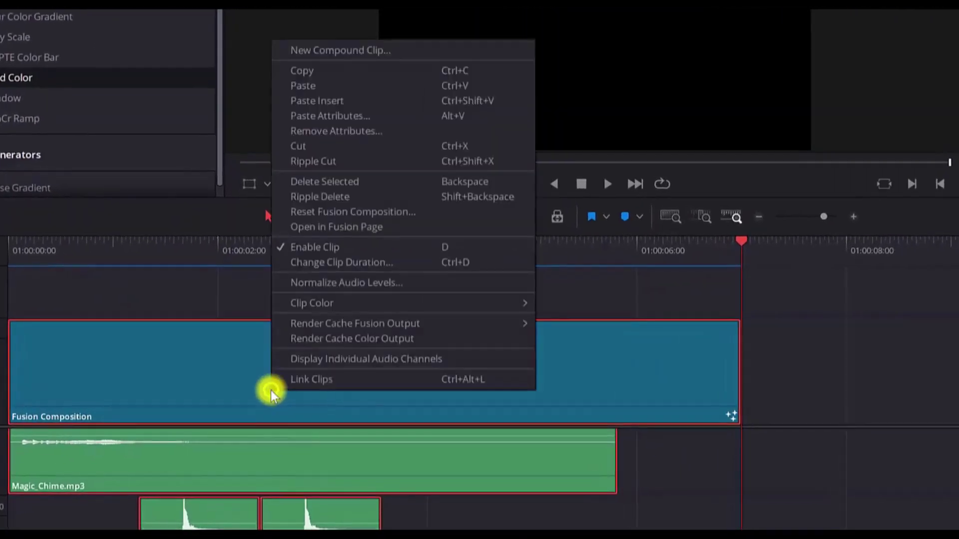
left_click(335, 53)
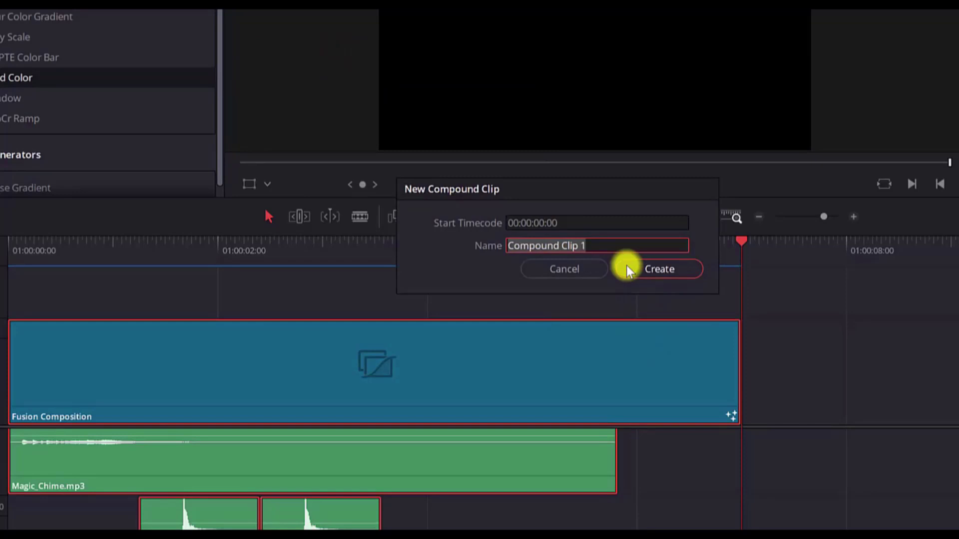
left_click(679, 272)
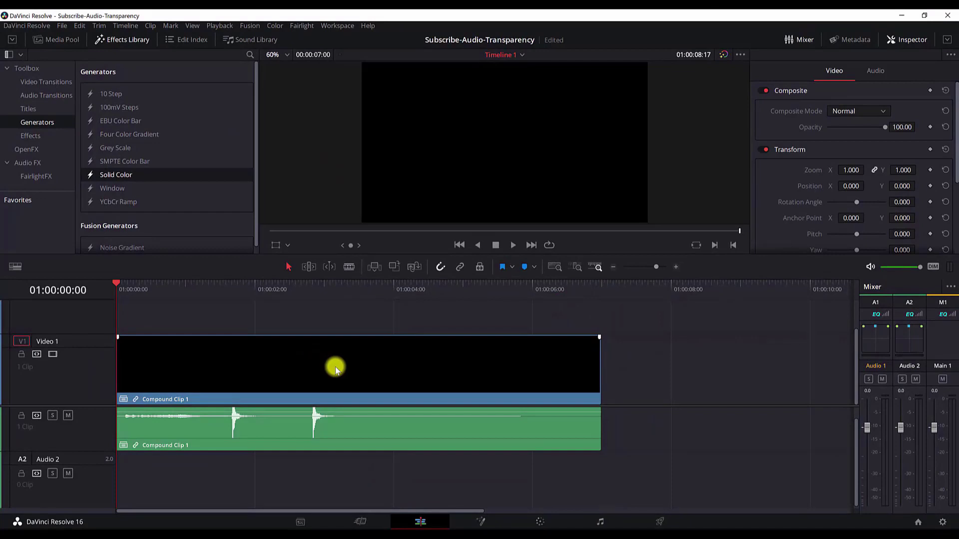
left_click(263, 355)
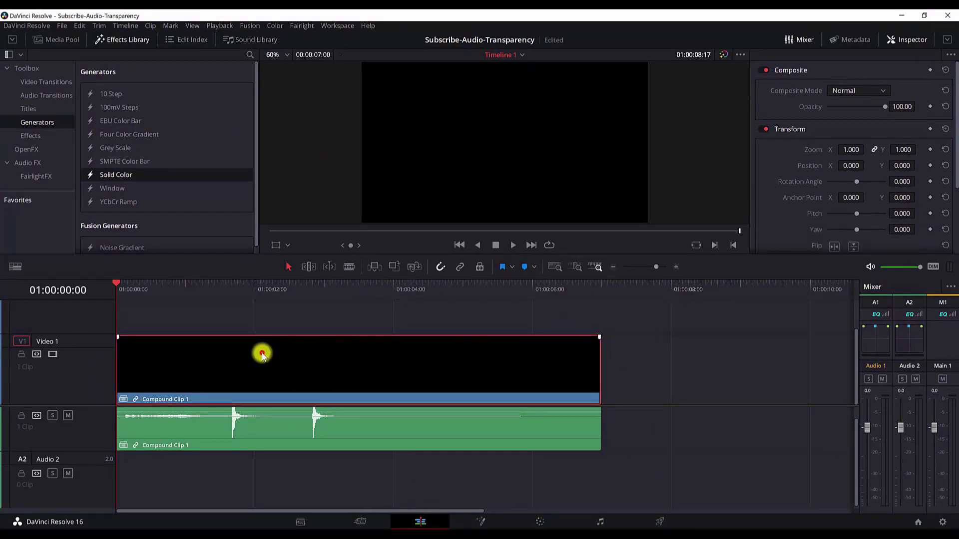
left_click(273, 424)
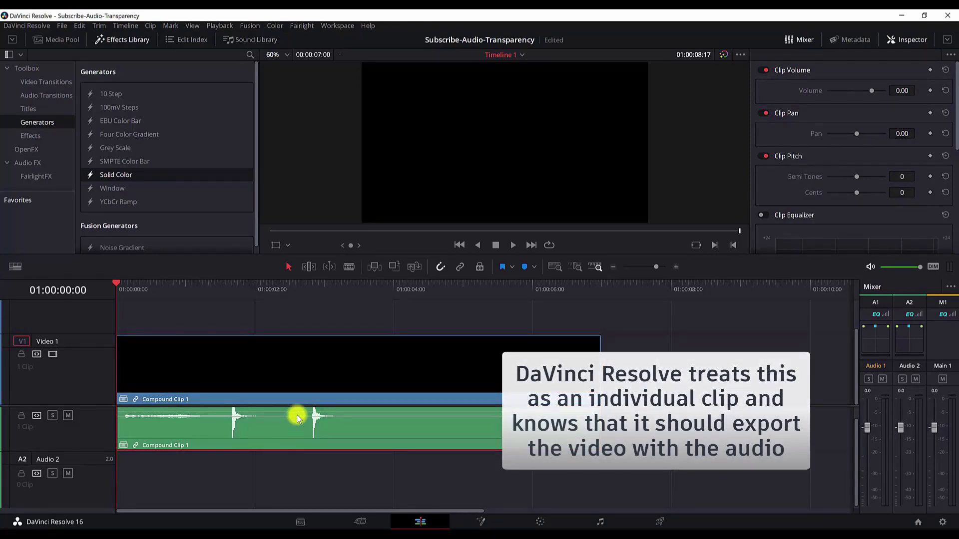
- Queue and render Compound Clip 1 as subscribe-animation-with-sound, then return to Edit
left_click(655, 521)
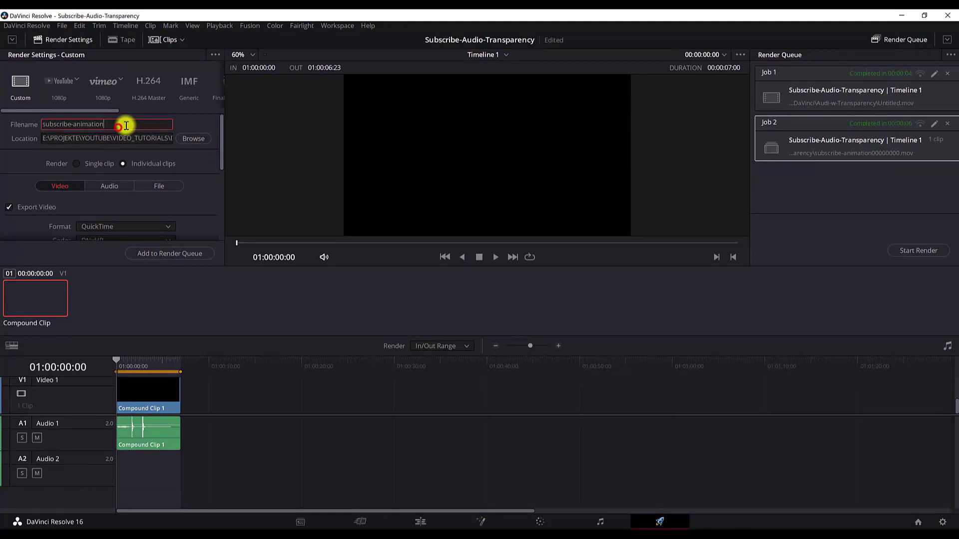
type("-with-sound")
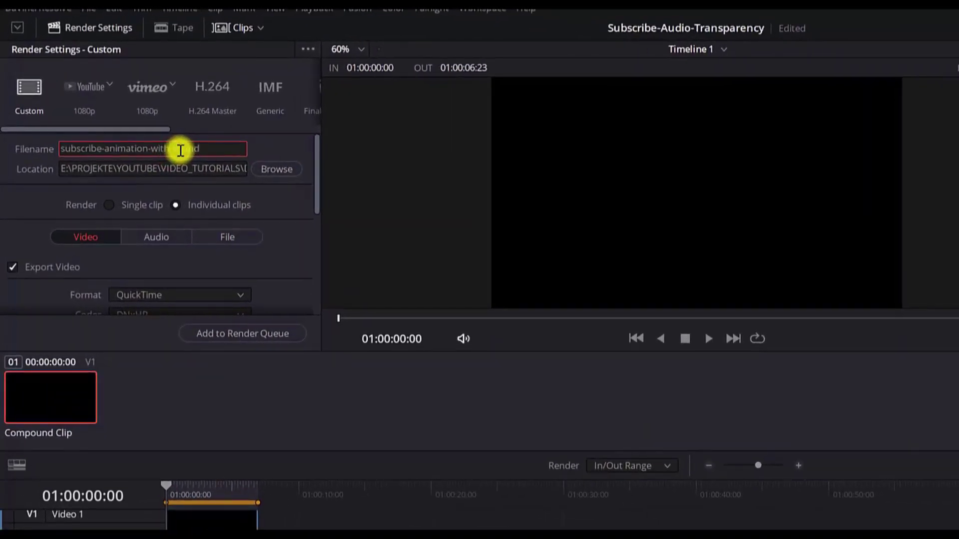
scroll(178, 216, "down", 5)
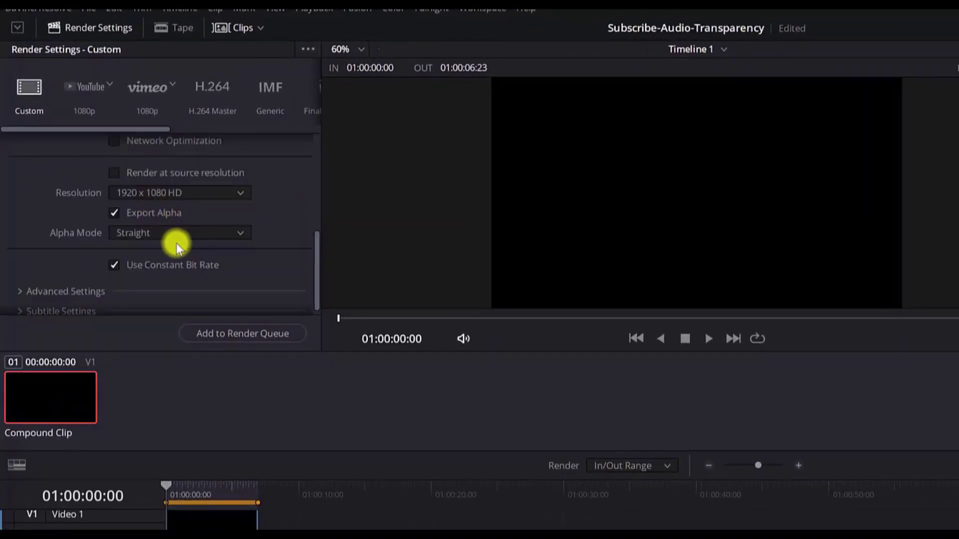
scroll(208, 246, "up", 5)
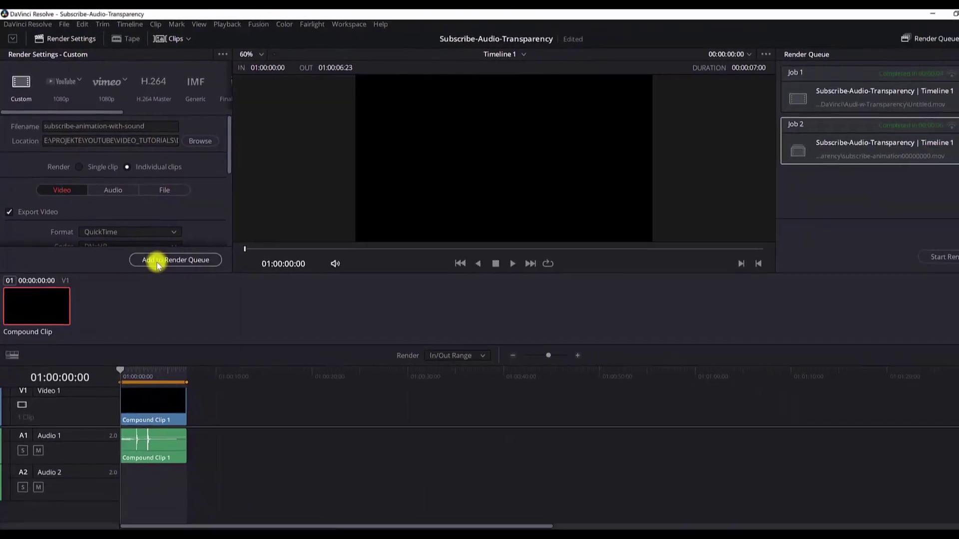
left_click(151, 255)
left_click(916, 252)
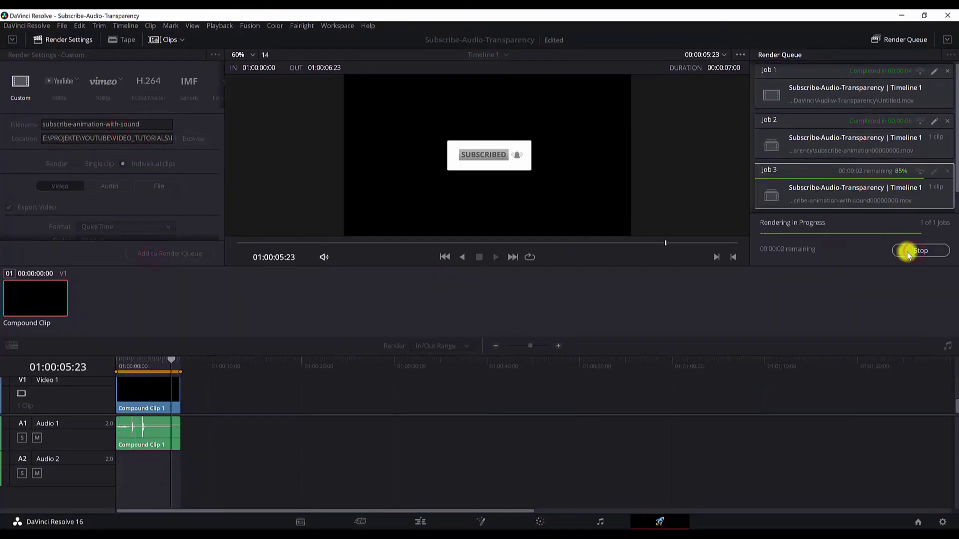
left_click(430, 520)
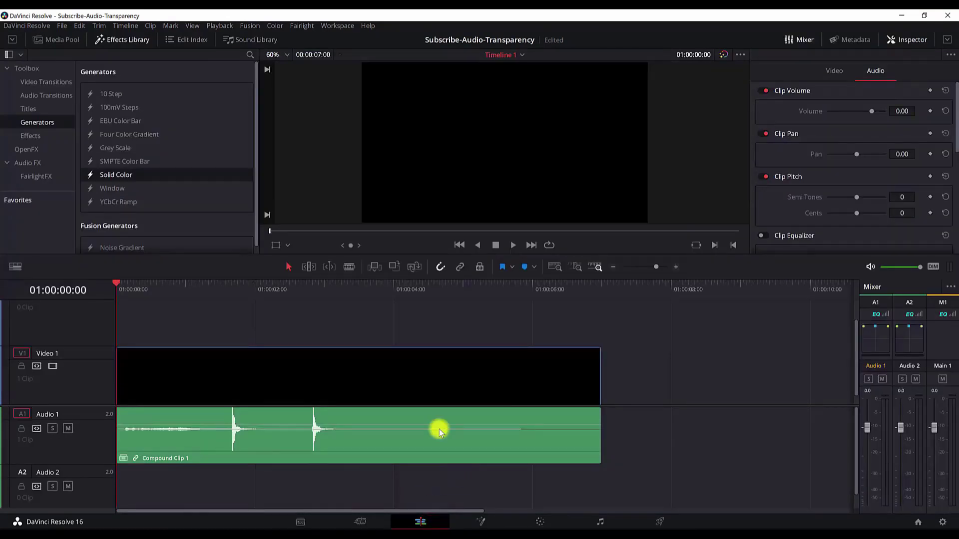
- Import subscribe-animation-with-sound00000000.mov and drop it after Compound Clip 1
left_click_drag(396, 512, 530, 513)
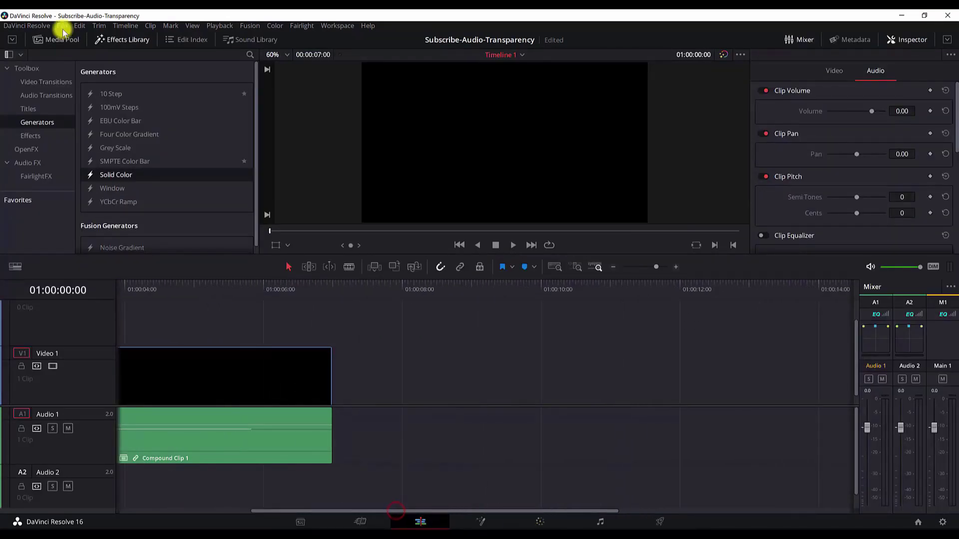
left_click(52, 39)
right_click(159, 128)
right_click(126, 150)
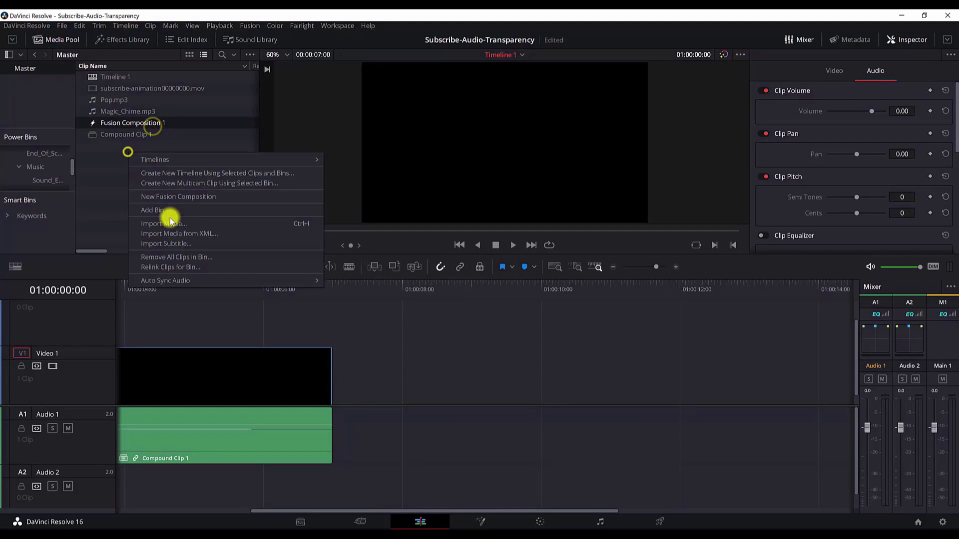
left_click(170, 223)
left_click(231, 127)
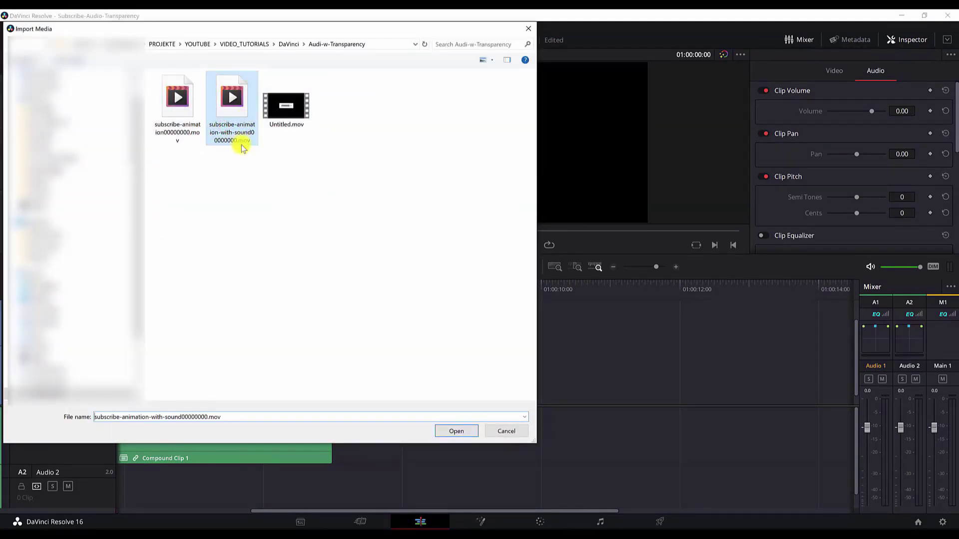
double_click(236, 110)
left_click_drag(125, 90, 426, 392)
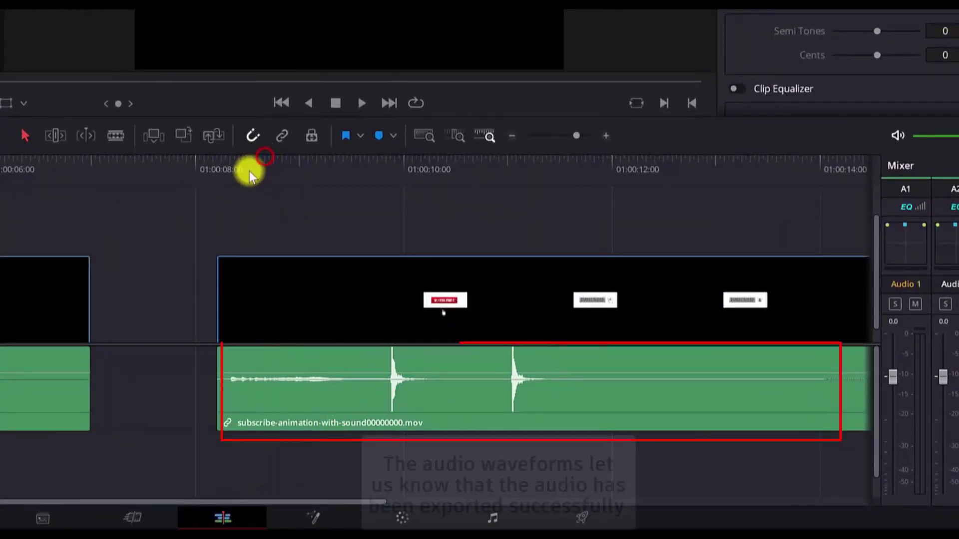
- Lift the new render to V2, place a lime Solid Color beneath it, and play
mouse_move(248, 171)
left_mouse_down()
mouse_move(272, 172)
mouse_move(259, 171)
left_mouse_up()
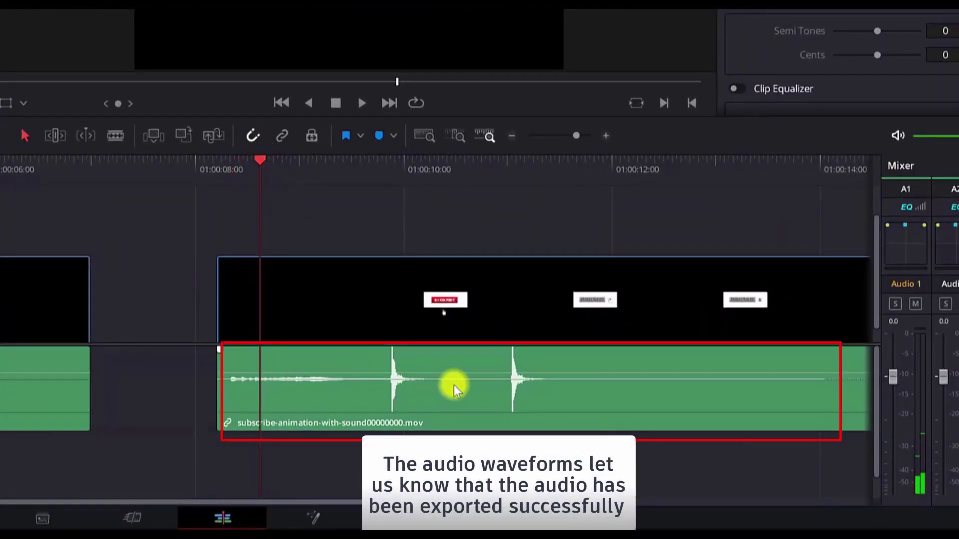
left_click_drag(316, 306, 299, 244)
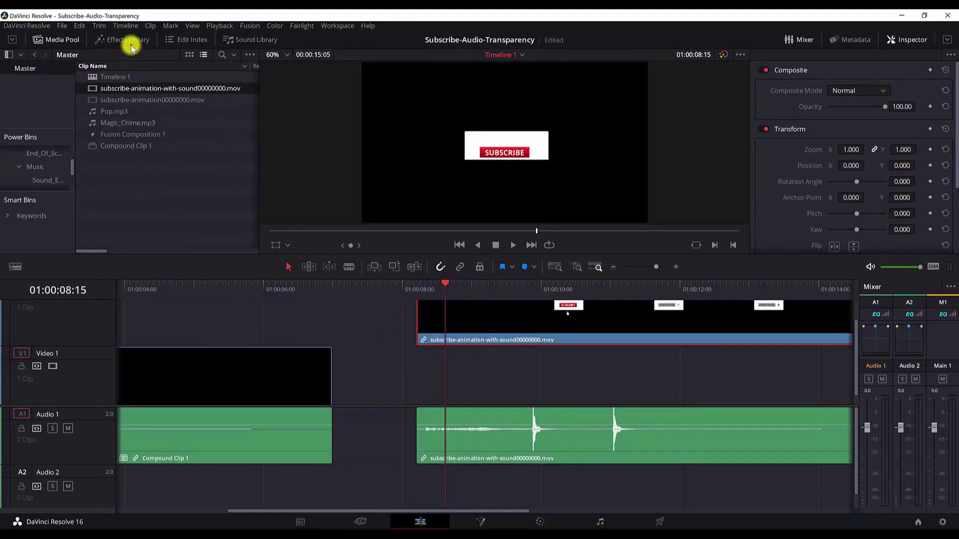
left_click(128, 41)
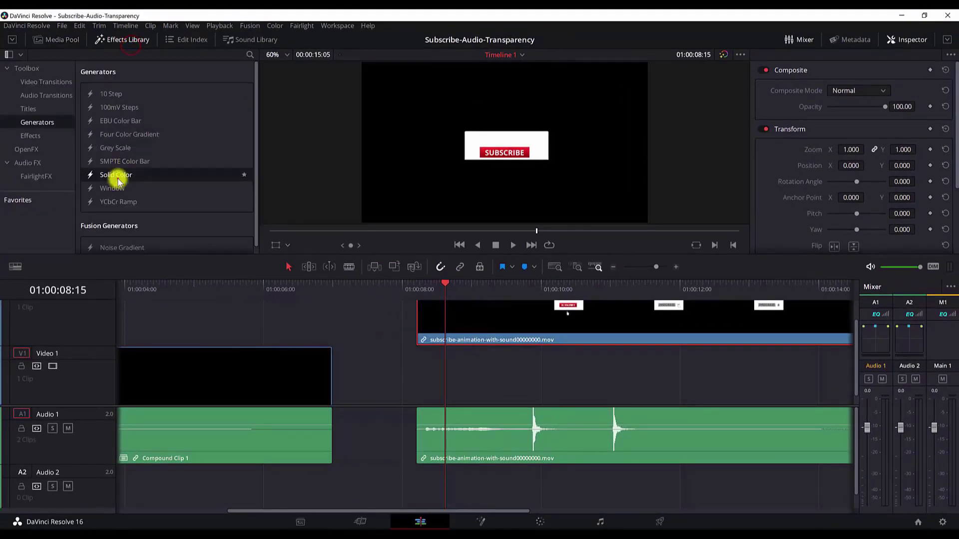
left_click_drag(118, 183, 411, 377)
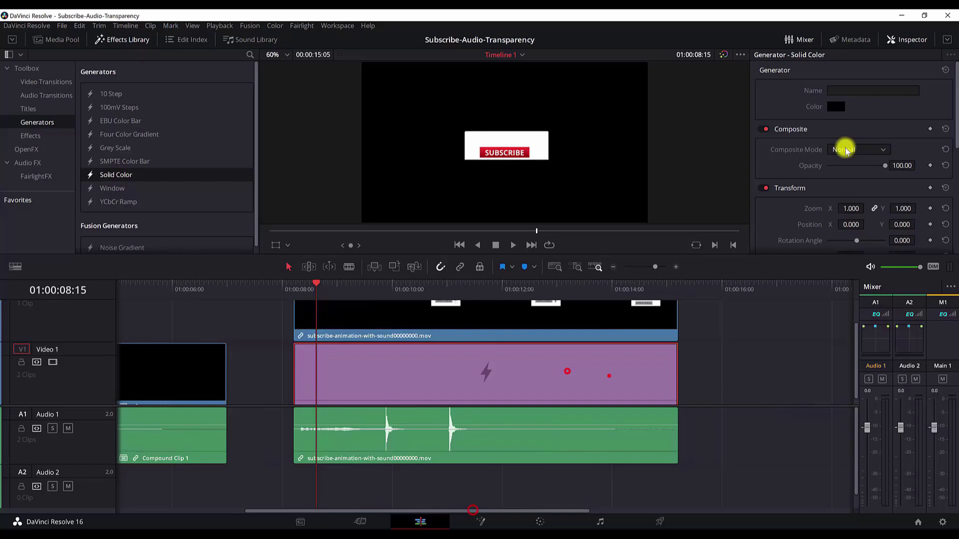
left_click(835, 106)
left_click(450, 189)
left_click(573, 364)
left_click_drag(280, 289, 293, 289)
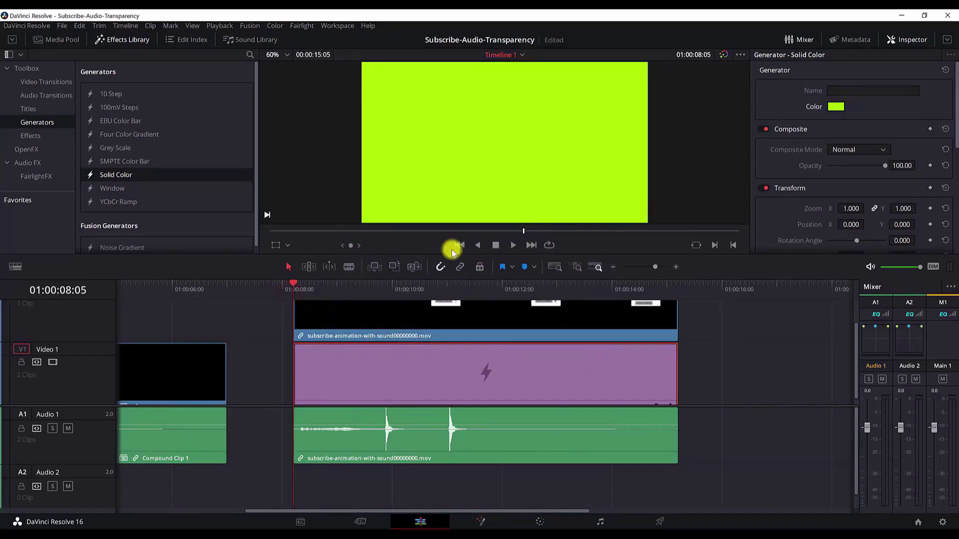
left_click(513, 247)
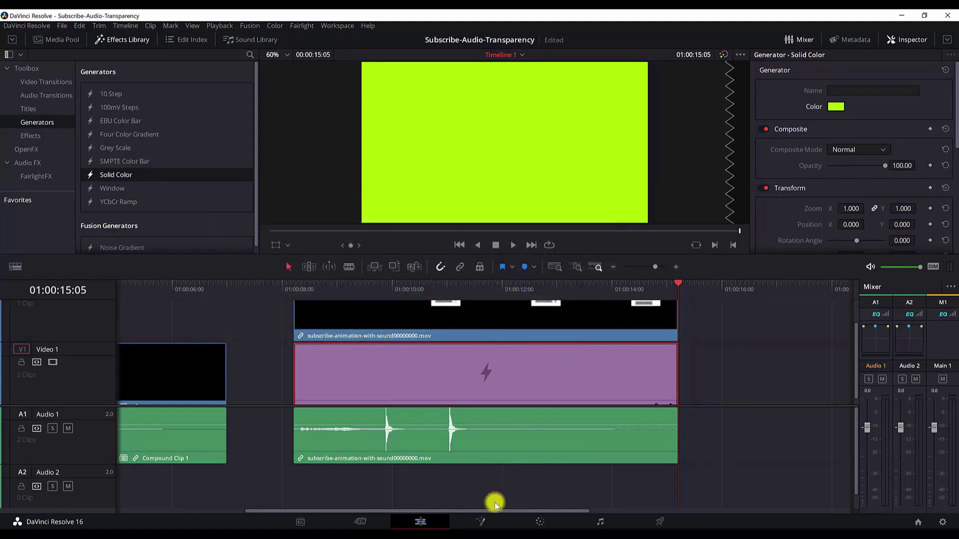
- Delete the Solid Color and animation test clips, then decompose Compound Clip 1's video and audio in place
left_click_drag(273, 319, 591, 468)
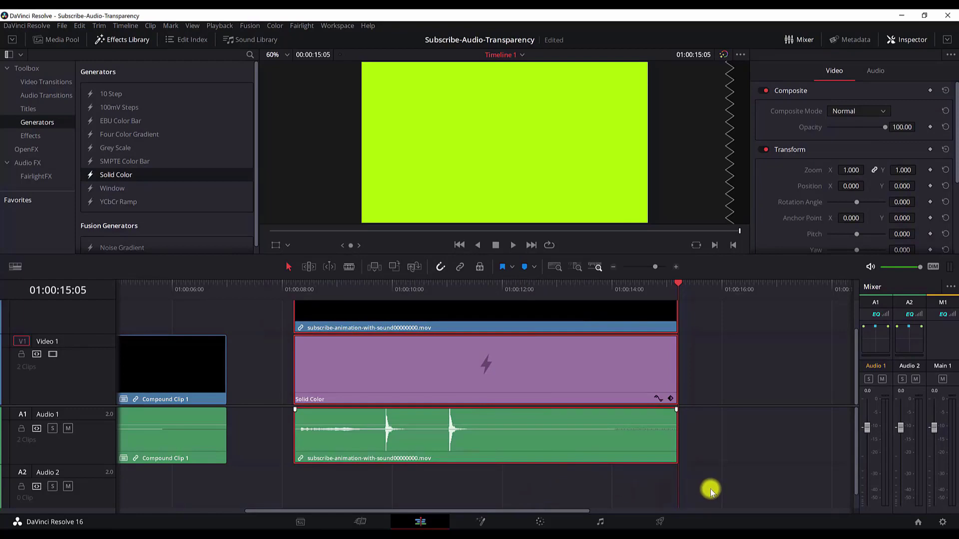
key("BackSpace")
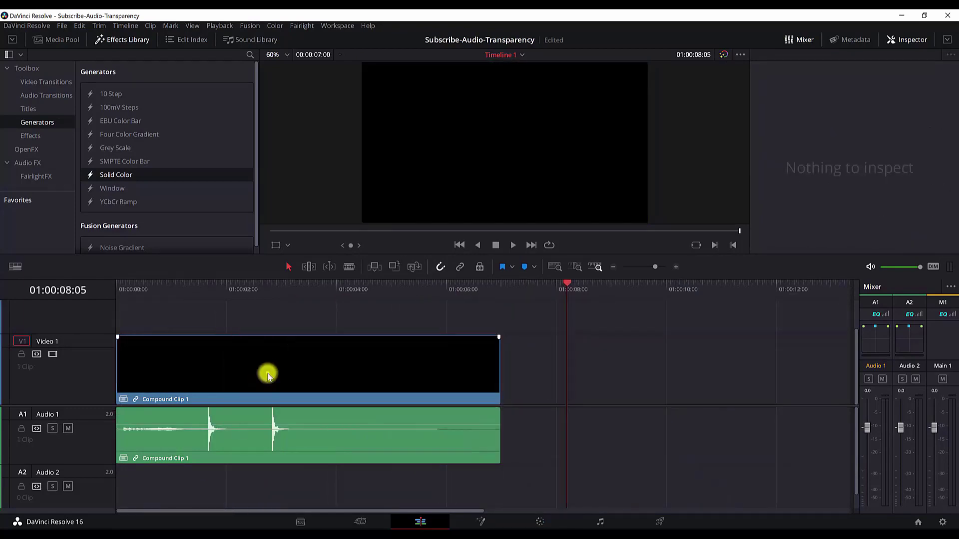
right_click(268, 375)
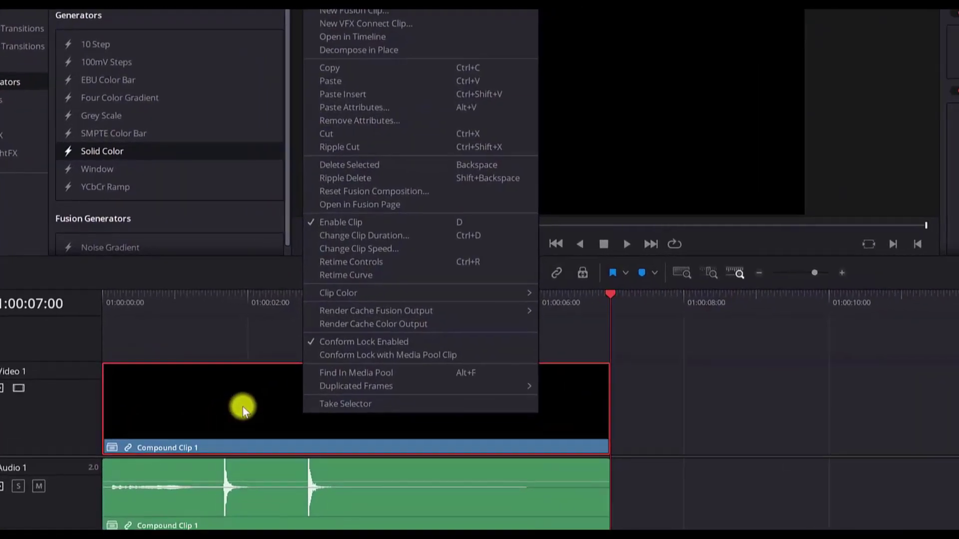
left_click(222, 368)
right_click(256, 413)
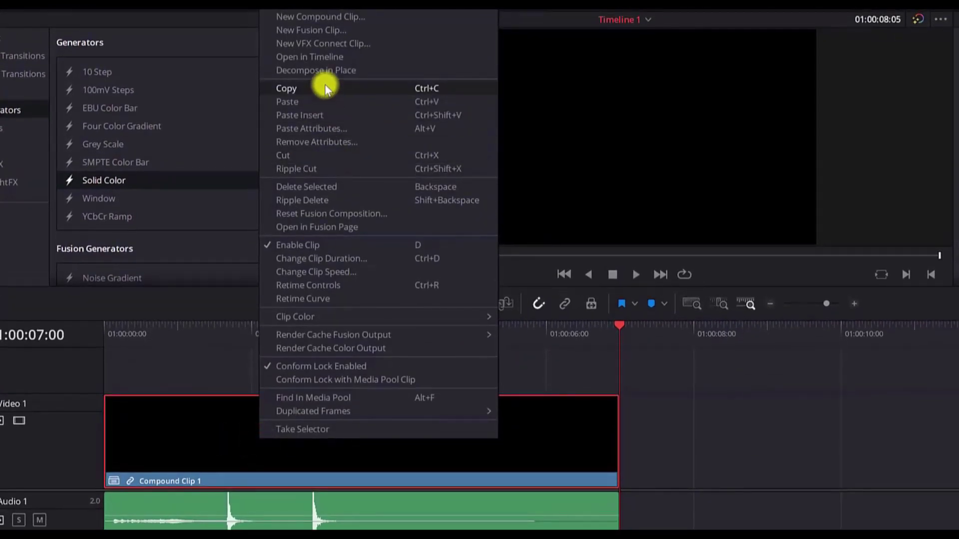
left_click(326, 74)
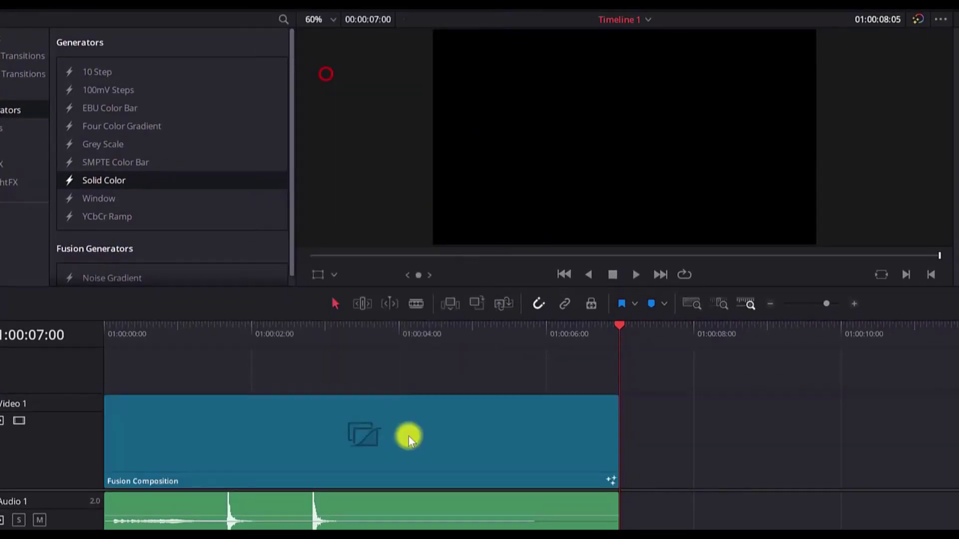
right_click(470, 522)
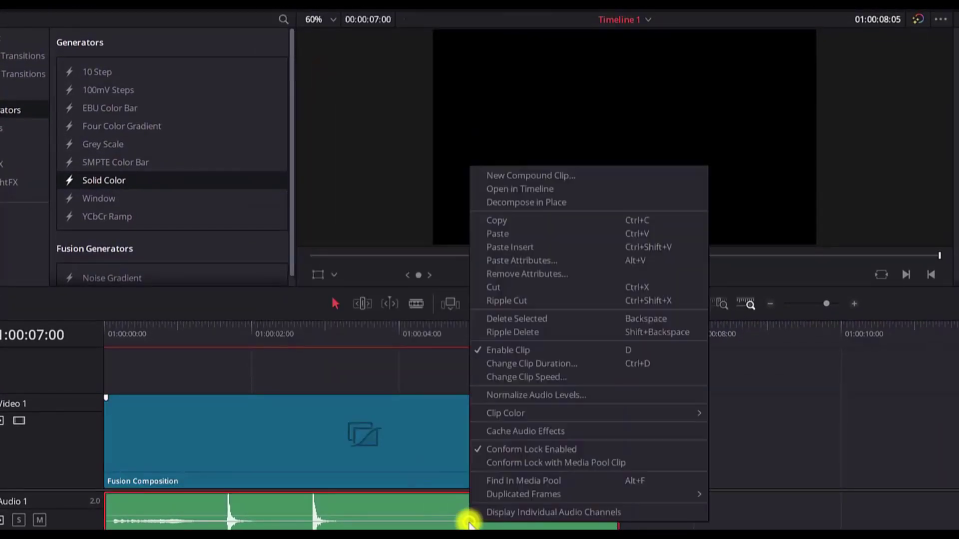
left_click(540, 202)
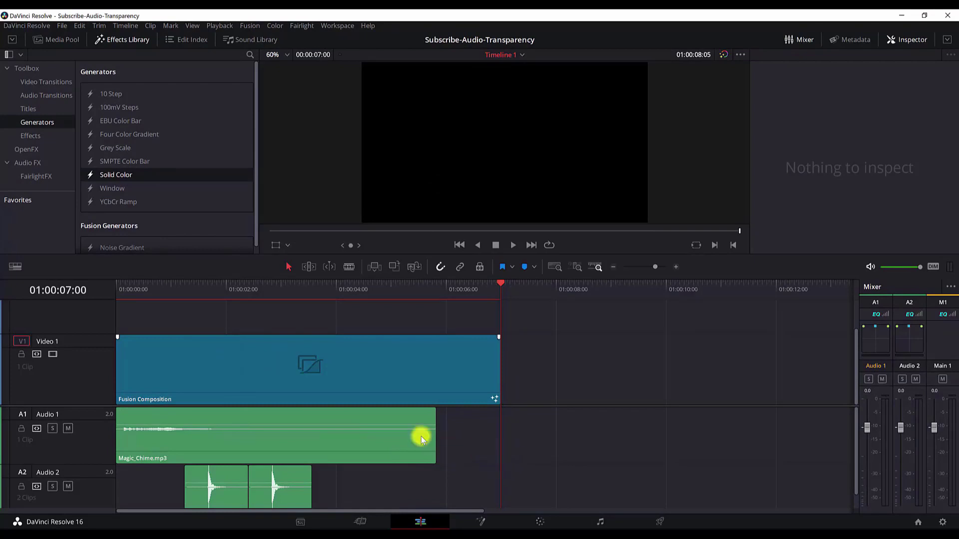
- Select the Fusion Composition and Magic_Chime.mp3 clips and create a new compound clip from them
left_click(158, 360)
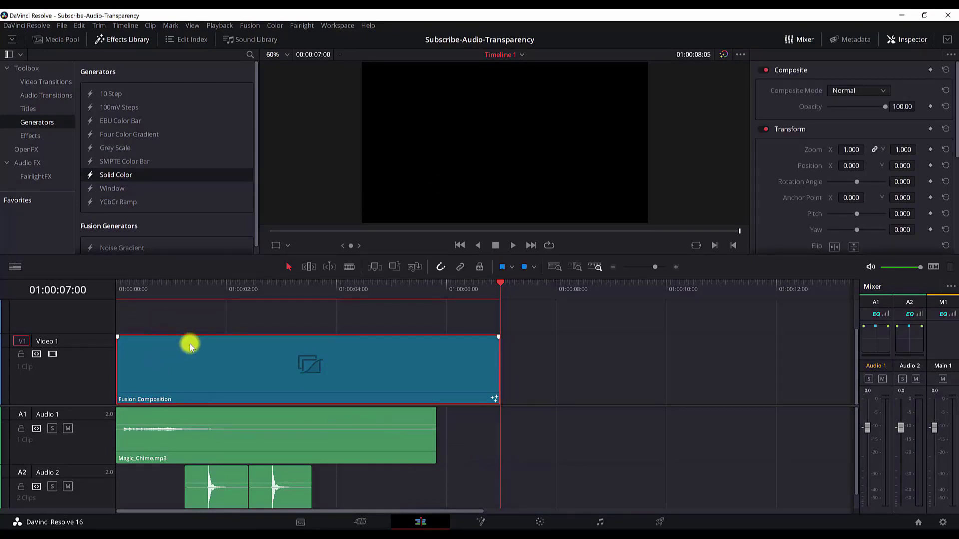
left_click(202, 438)
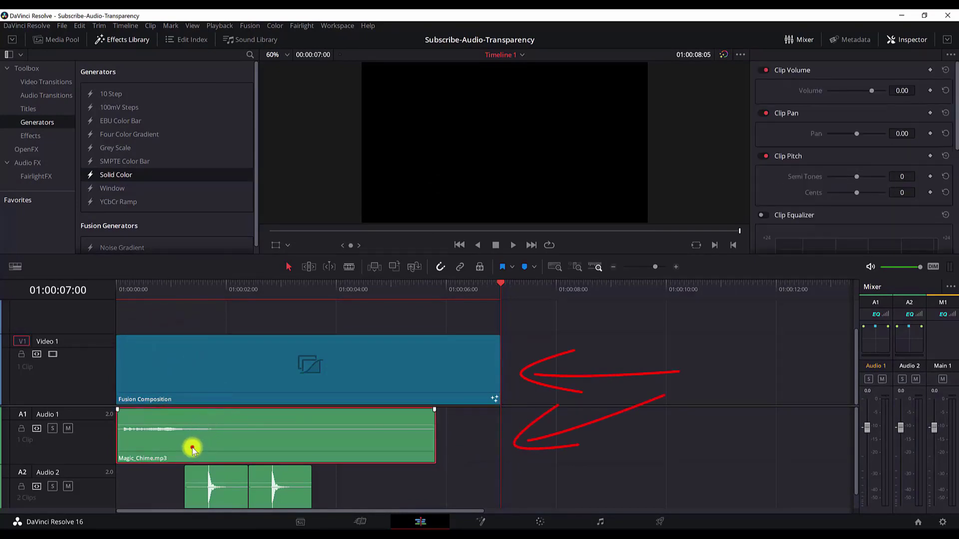
left_click_drag(167, 330, 260, 433)
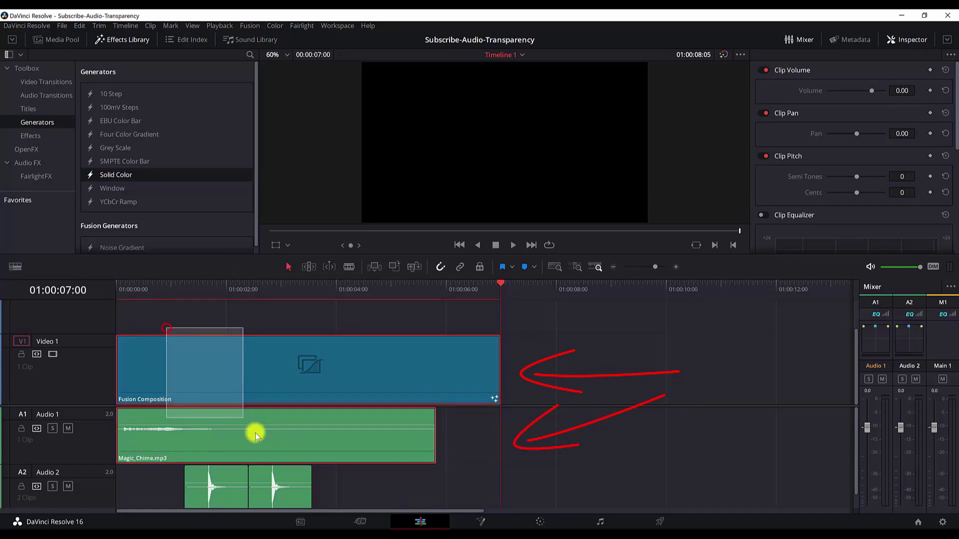
right_click(235, 373)
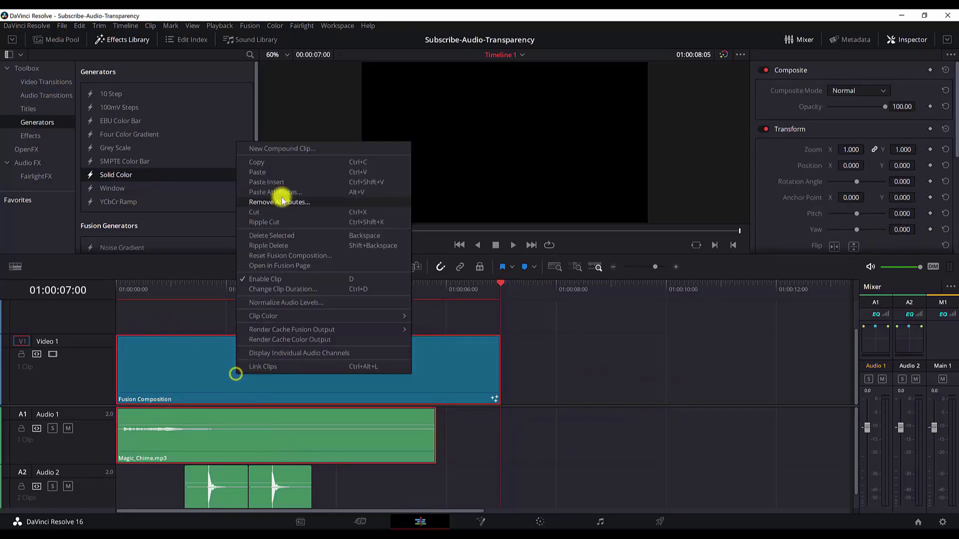
left_click(283, 149)
left_click(541, 301)
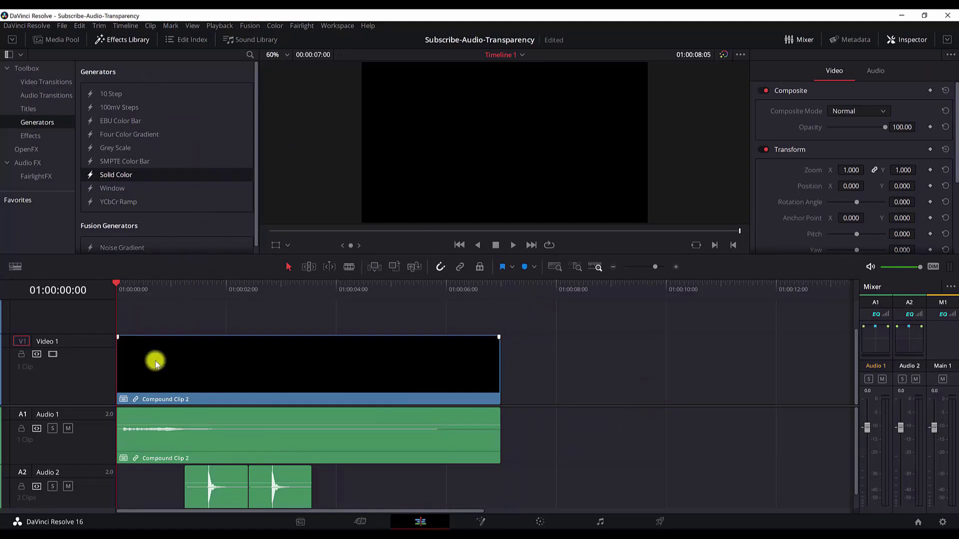
- Select Compound Clip 2's audio and video parts in the timeline
left_click(154, 448)
left_click(154, 357)
left_click(154, 449)
left_click(173, 370)
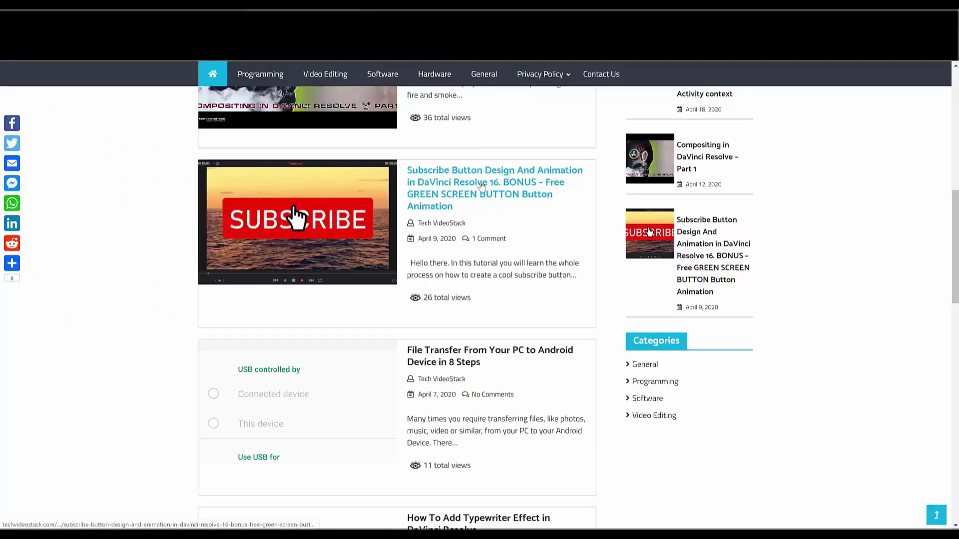
- Open the Subscribe Button Design article and scroll to its free MP4 and PNG sequence downloads
left_click(456, 183)
scroll(459, 256, "down", 5)
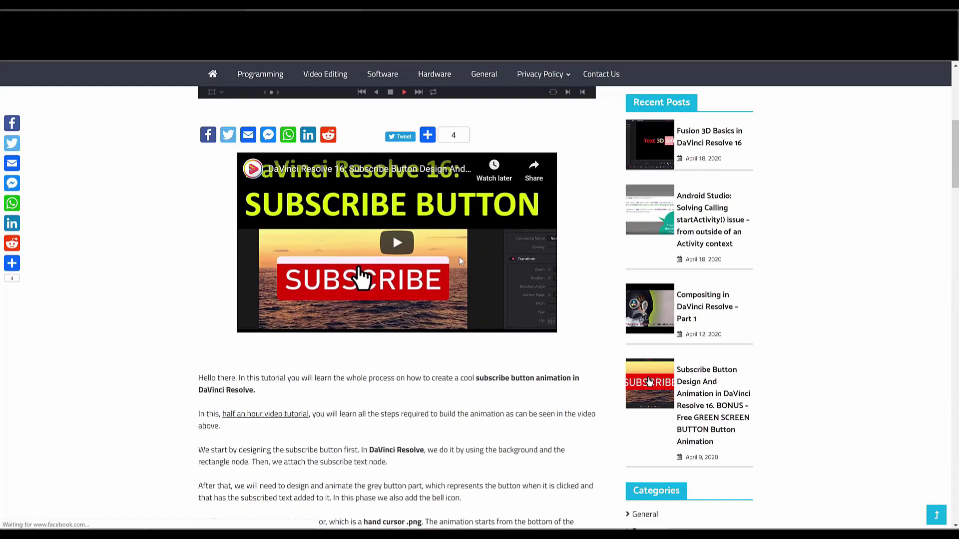
scroll(460, 257, "down", 5)
scroll(459, 257, "down", 3)
scroll(461, 260, "down", 5)
scroll(461, 261, "down", 3)
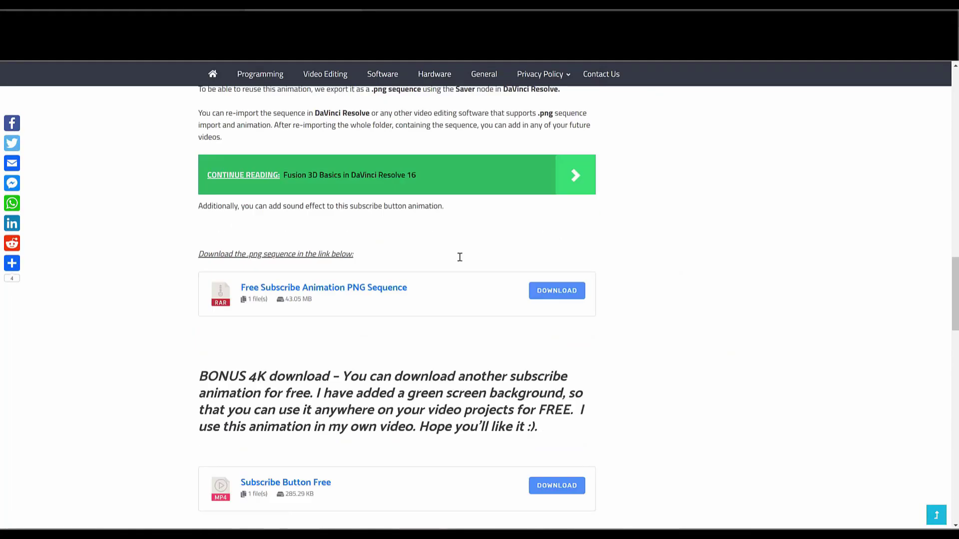
scroll(461, 261, "down", 3)
scroll(461, 261, "down", 4)
scroll(461, 261, "up", 4)
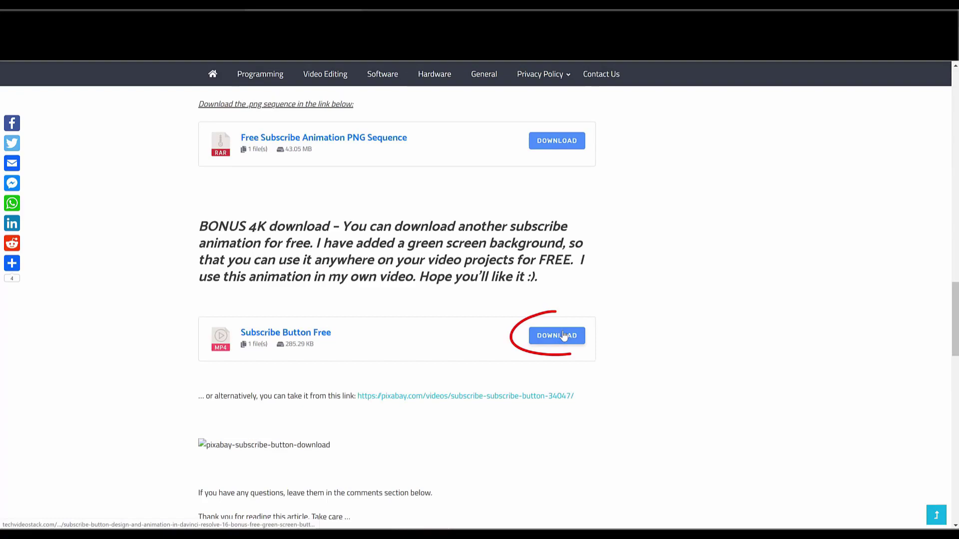